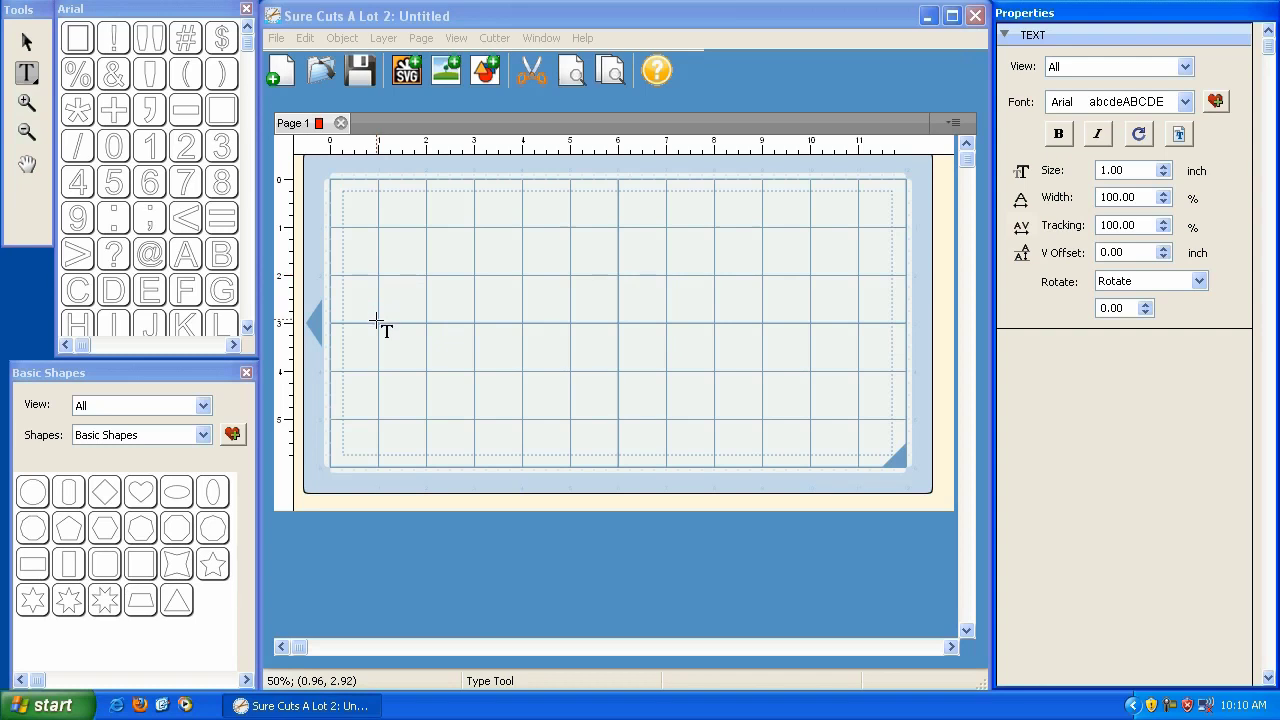
Step: Add the text LOVE on the mat about 1 inch across and 3 inches down, and select it as an object
left_click(378, 322)
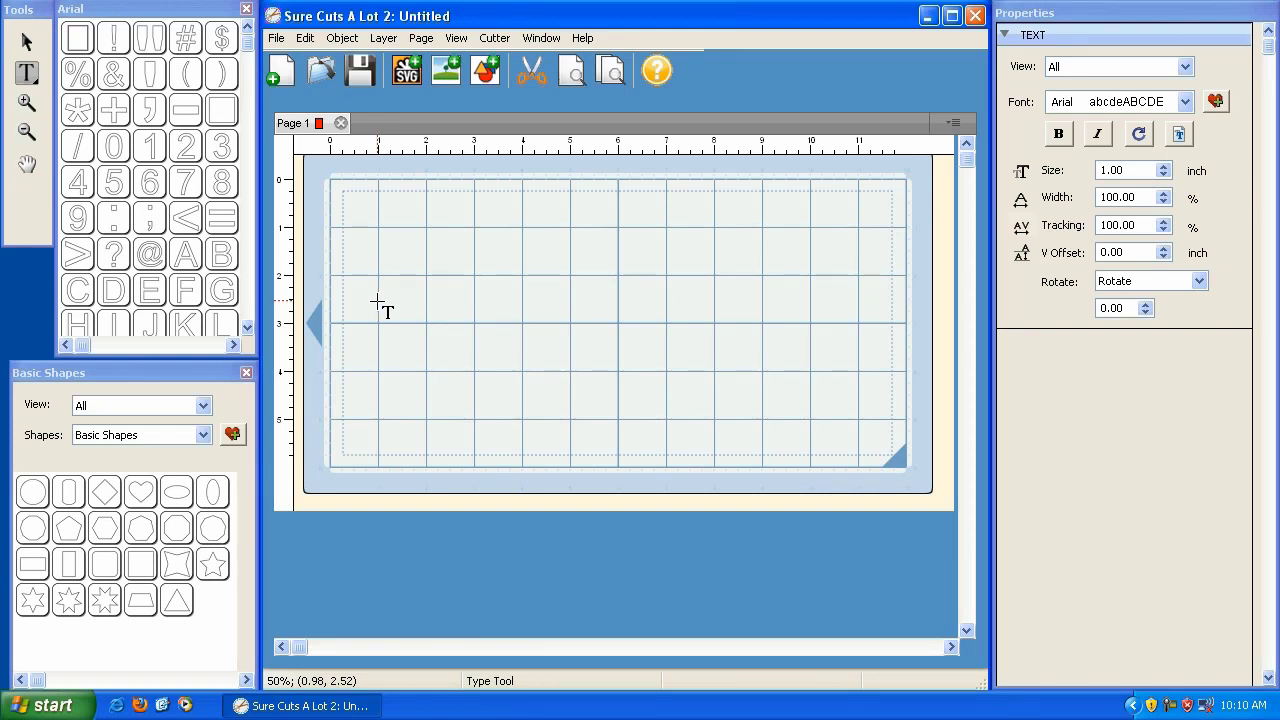
type("LOVE")
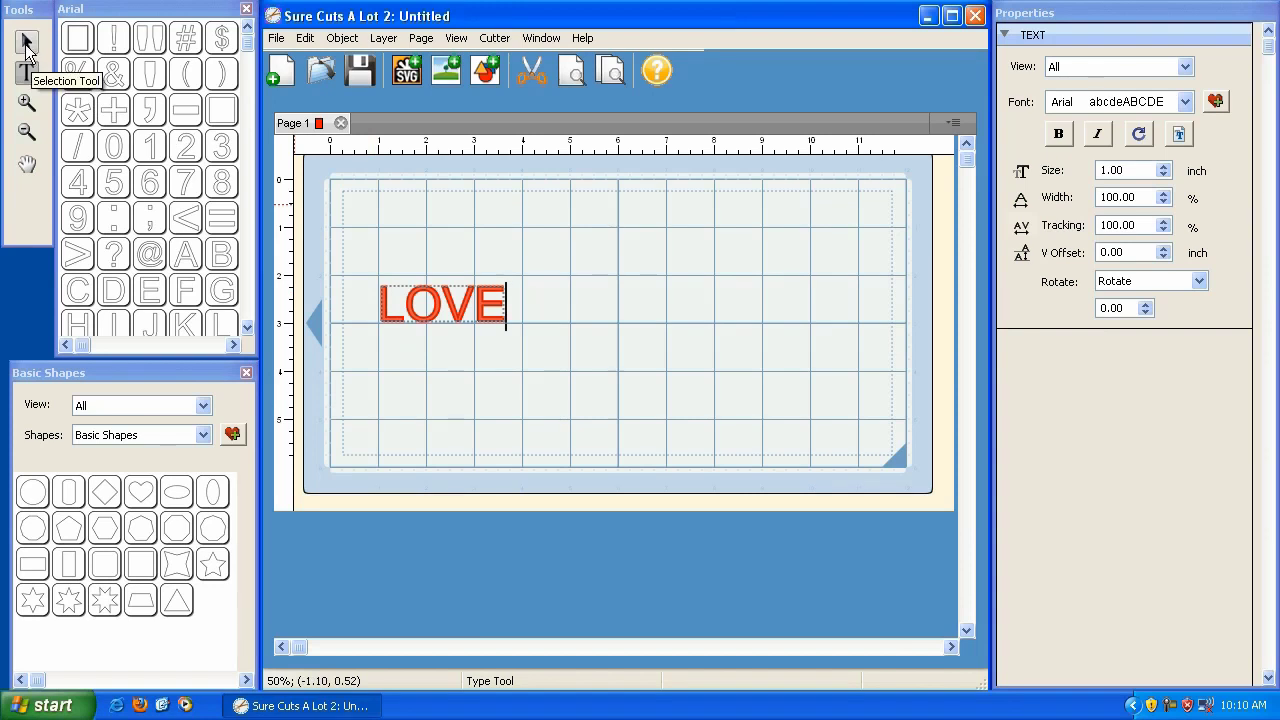
left_click(25, 44)
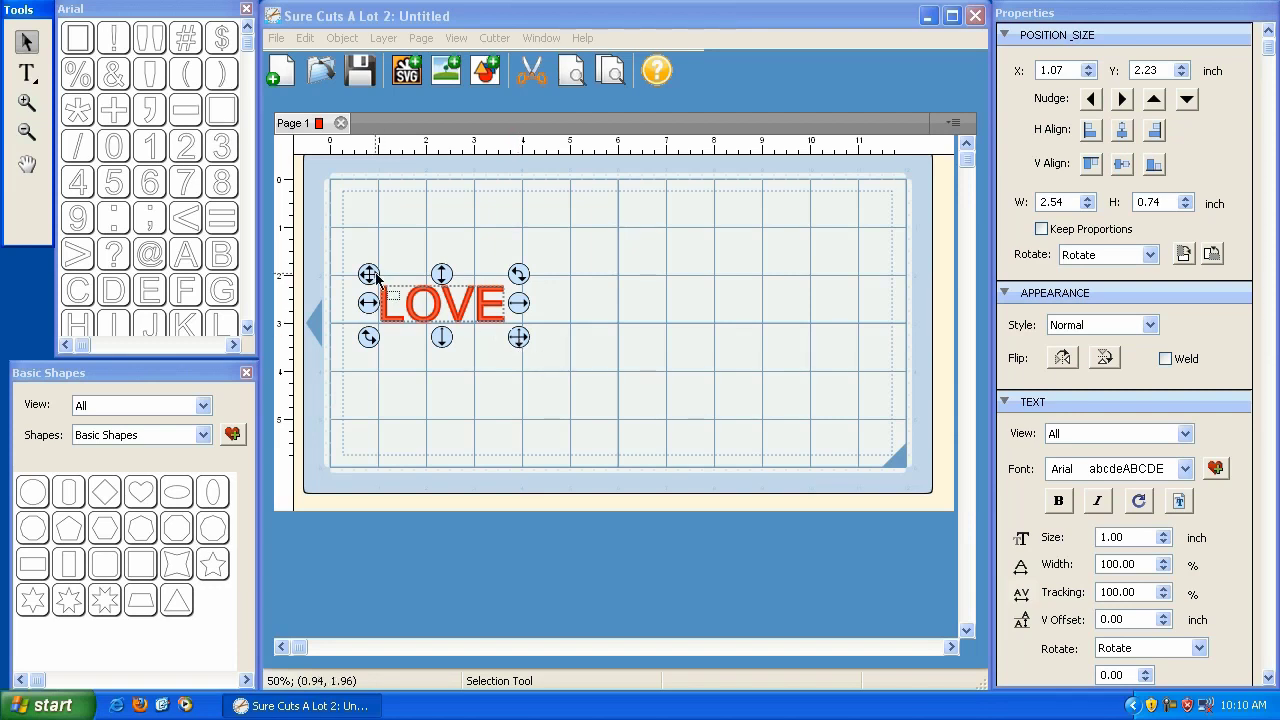
Step: Reposition the LOVE text around the mat, leaving it at about X 3.32, Y 2.16 inches
left_click_drag(369, 277, 540, 307)
mouse_move(462, 301)
left_mouse_down()
mouse_move(473, 457)
mouse_move(468, 303)
left_mouse_up()
left_click(468, 303)
left_click_drag(391, 298, 386, 272)
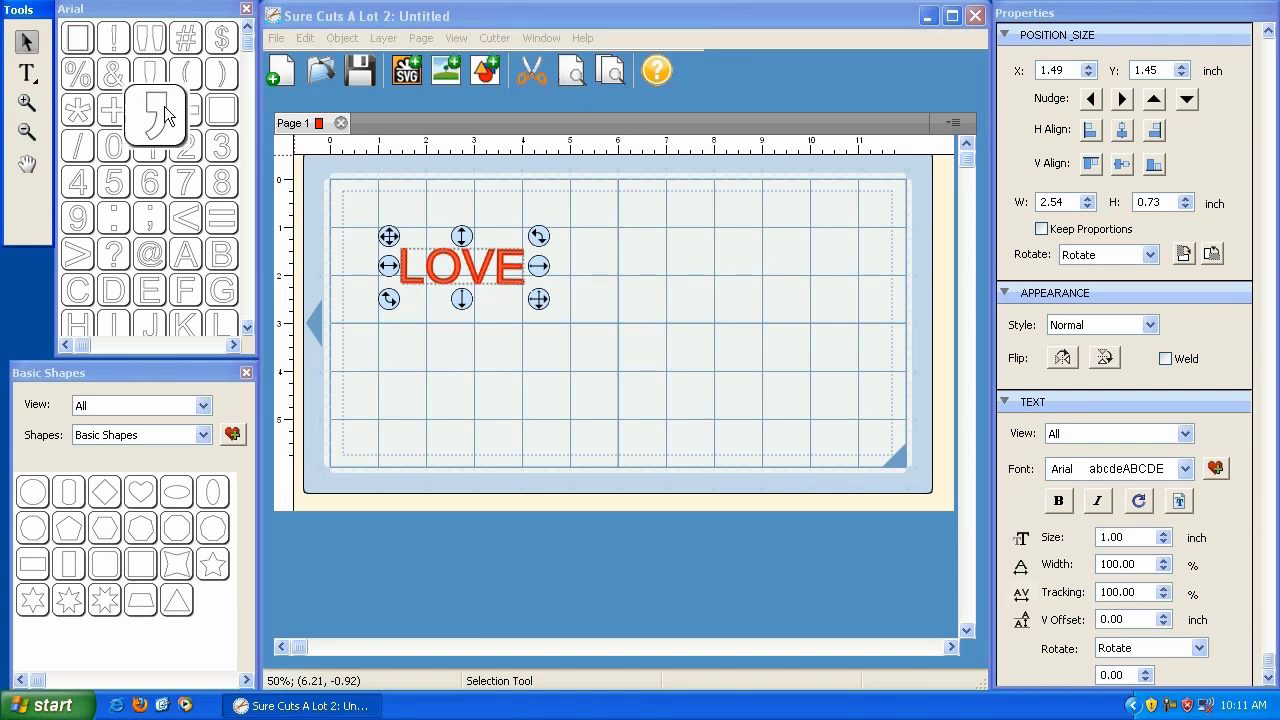
left_click_drag(391, 236, 477, 268)
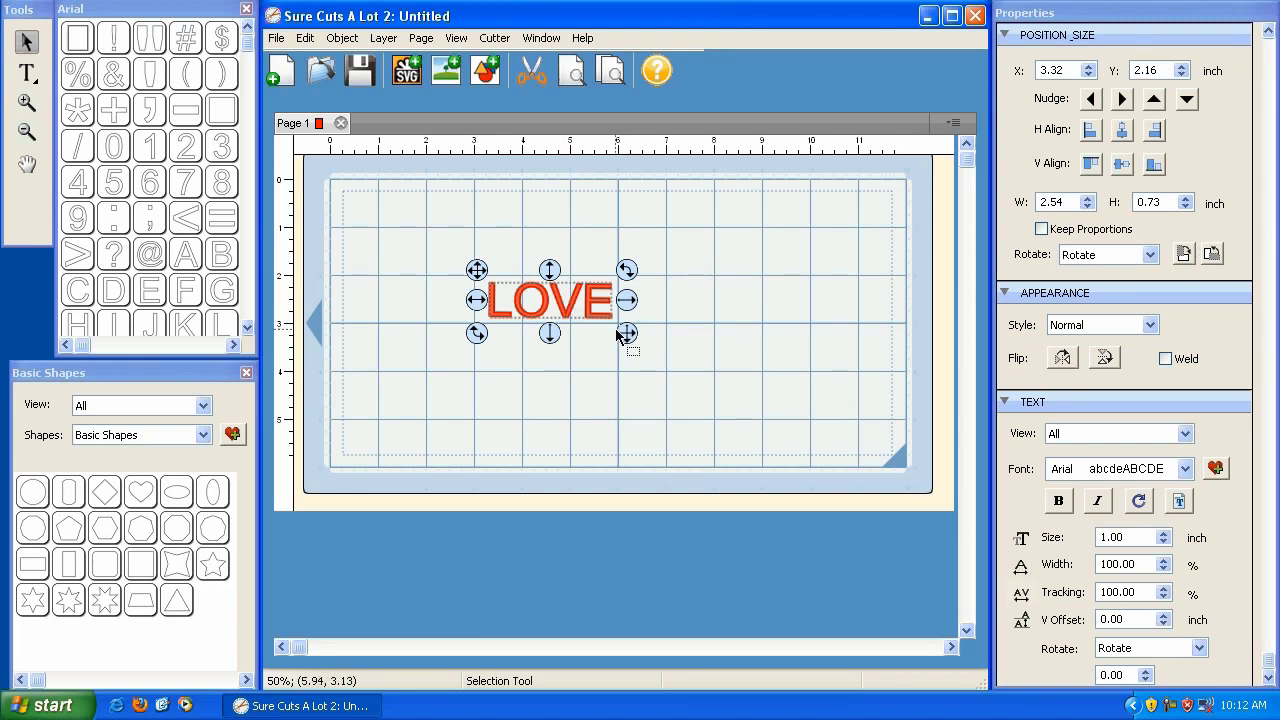
Step: Deselect and reselect the LOVE text, and try the bold and italic styles on it
left_click(705, 300)
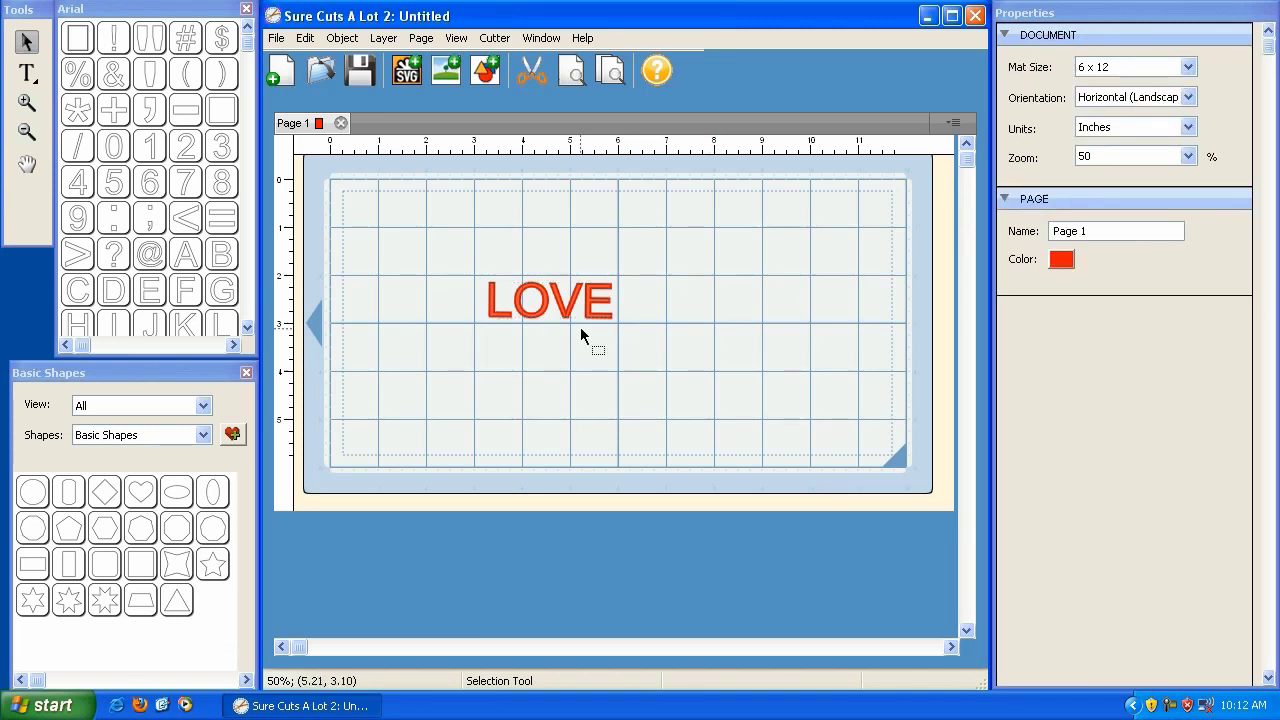
left_click(545, 303)
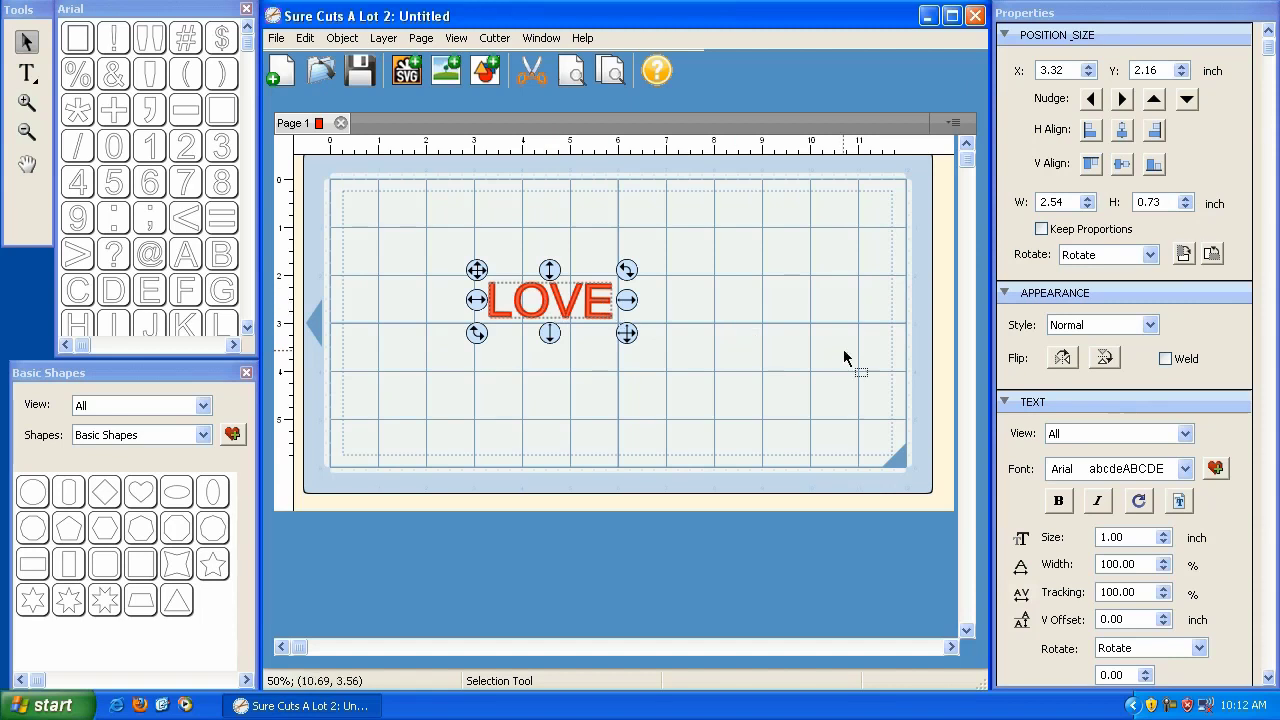
left_click(1059, 502)
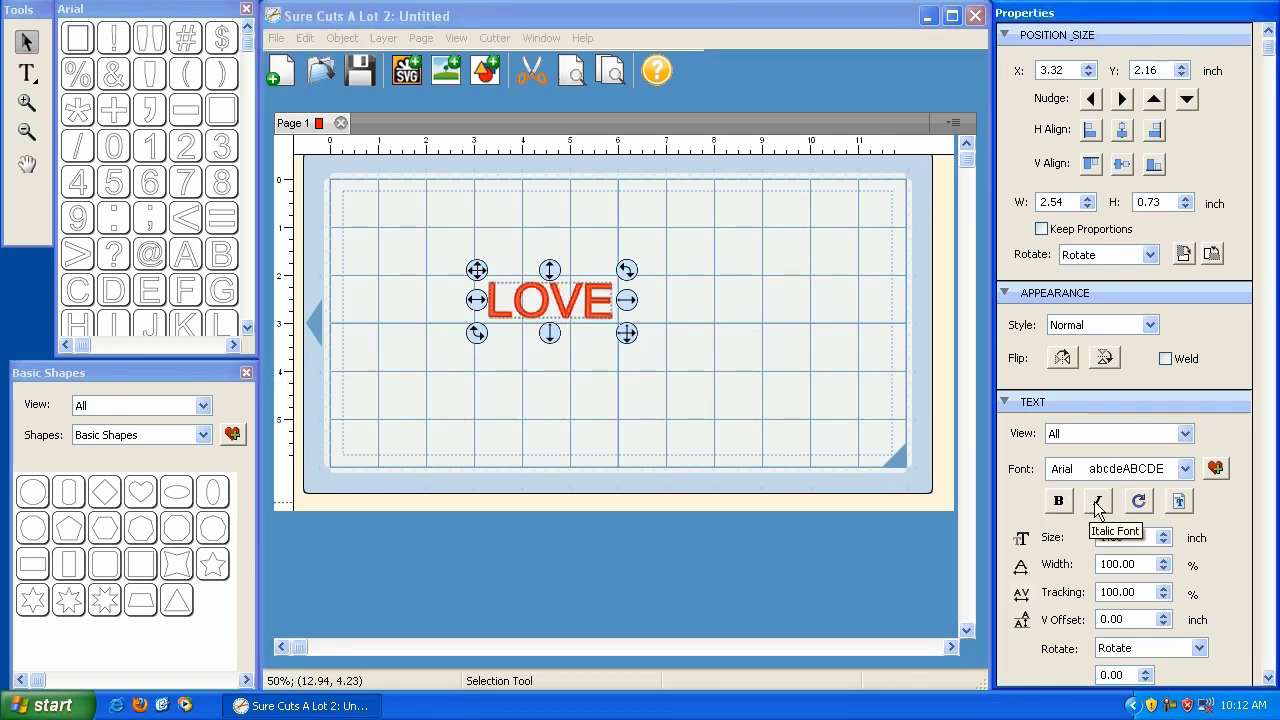
left_click(1097, 504)
left_click(1097, 504)
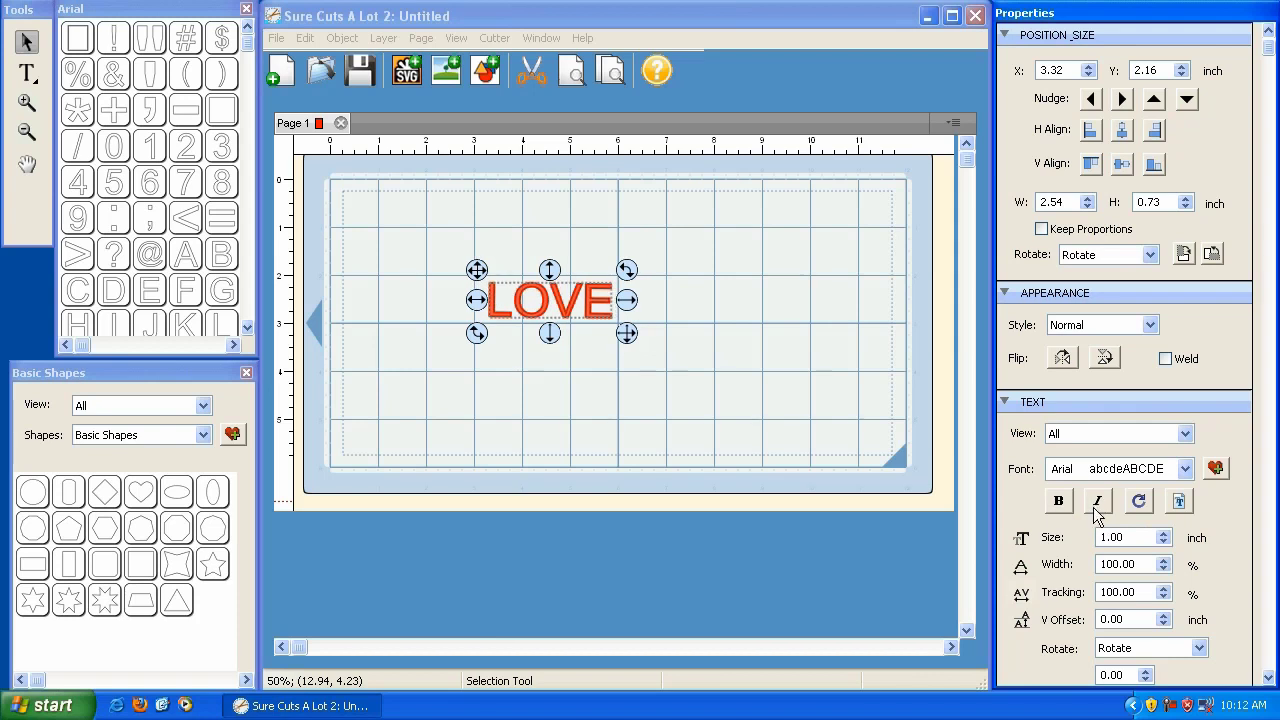
Step: Try larger and smaller text sizes on LOVE, ending at 1.00 inch
left_click(1165, 535)
left_click(1165, 535)
left_click(1165, 534)
left_click(1165, 534)
left_click(1165, 534)
left_click(1165, 534)
left_click(1165, 534)
left_click(1165, 543)
left_click(1165, 543)
left_click(1165, 543)
left_click(1165, 543)
left_click(1165, 543)
left_click(1165, 543)
left_click(1165, 543)
left_click(1165, 534)
left_click(1165, 534)
left_click(1165, 534)
left_click(1165, 534)
left_click(1165, 534)
left_click(1165, 543)
left_click(1165, 543)
left_click(1165, 543)
left_click(1165, 543)
left_click(1165, 543)
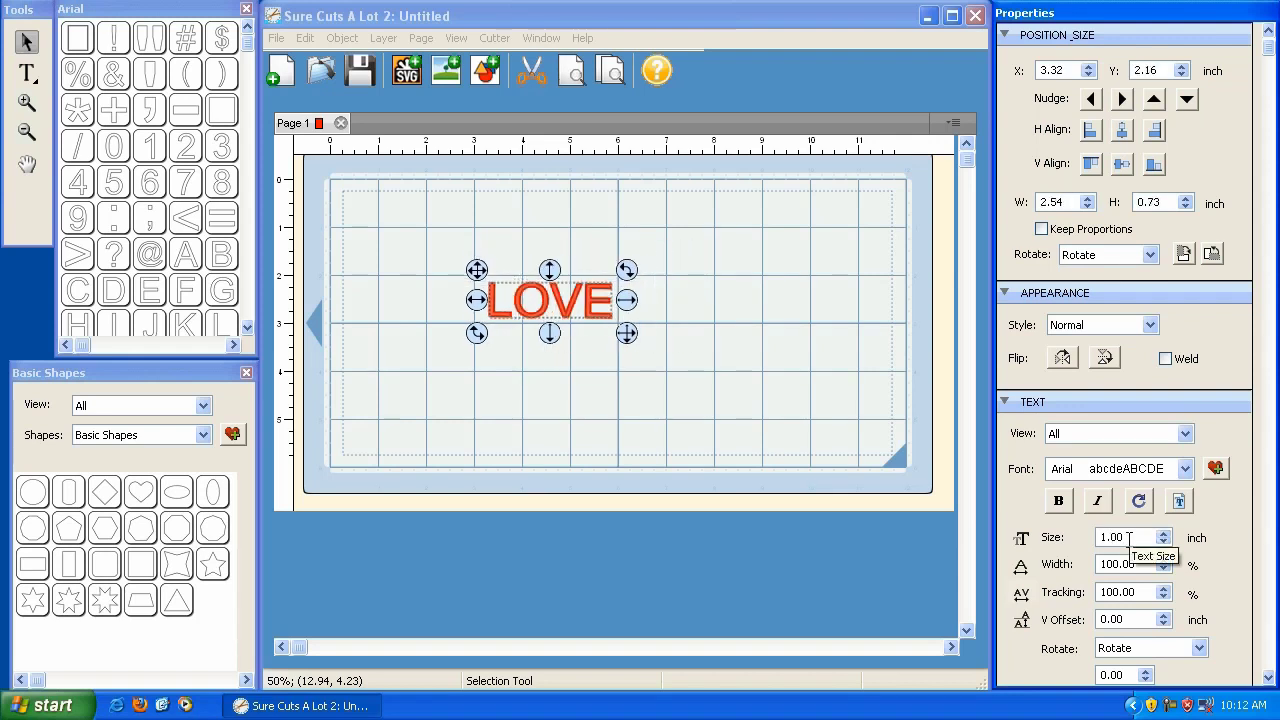
Step: Set the LOVE text size to 3 inches and move it to about X 1.65, Y 1.93 inches
left_click_drag(1124, 538, 1083, 540)
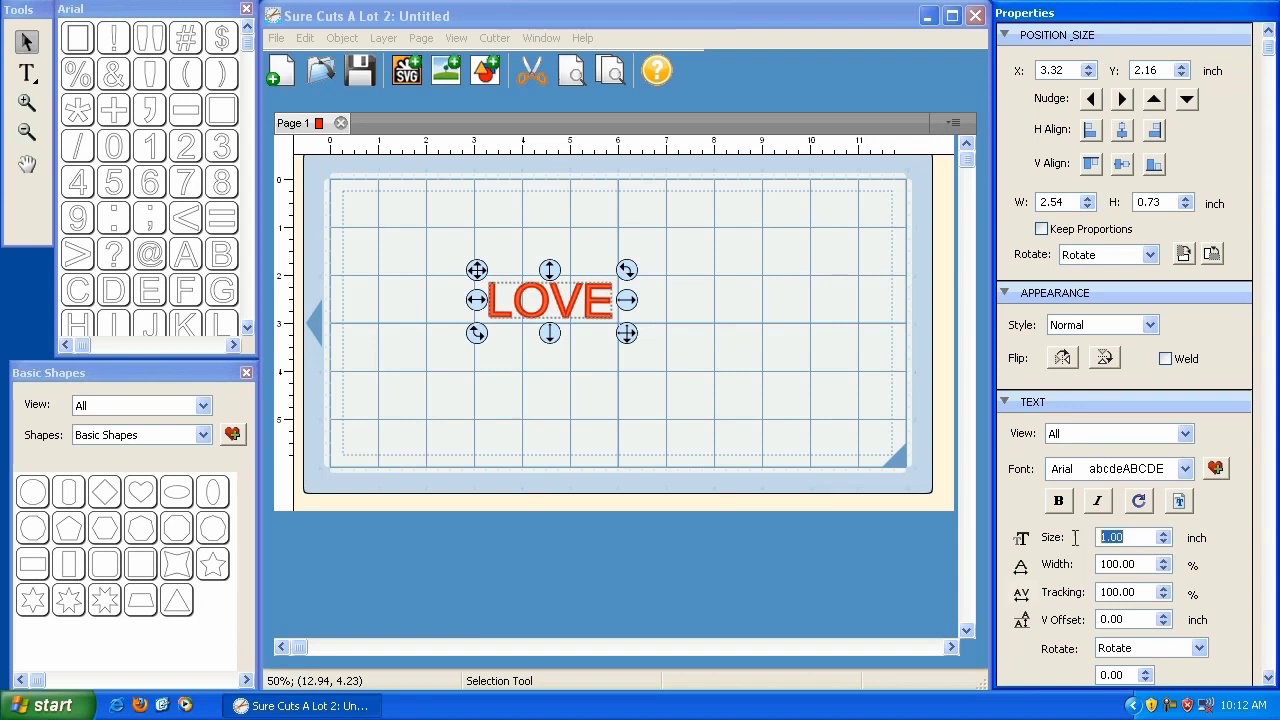
type("3")
key("Return")
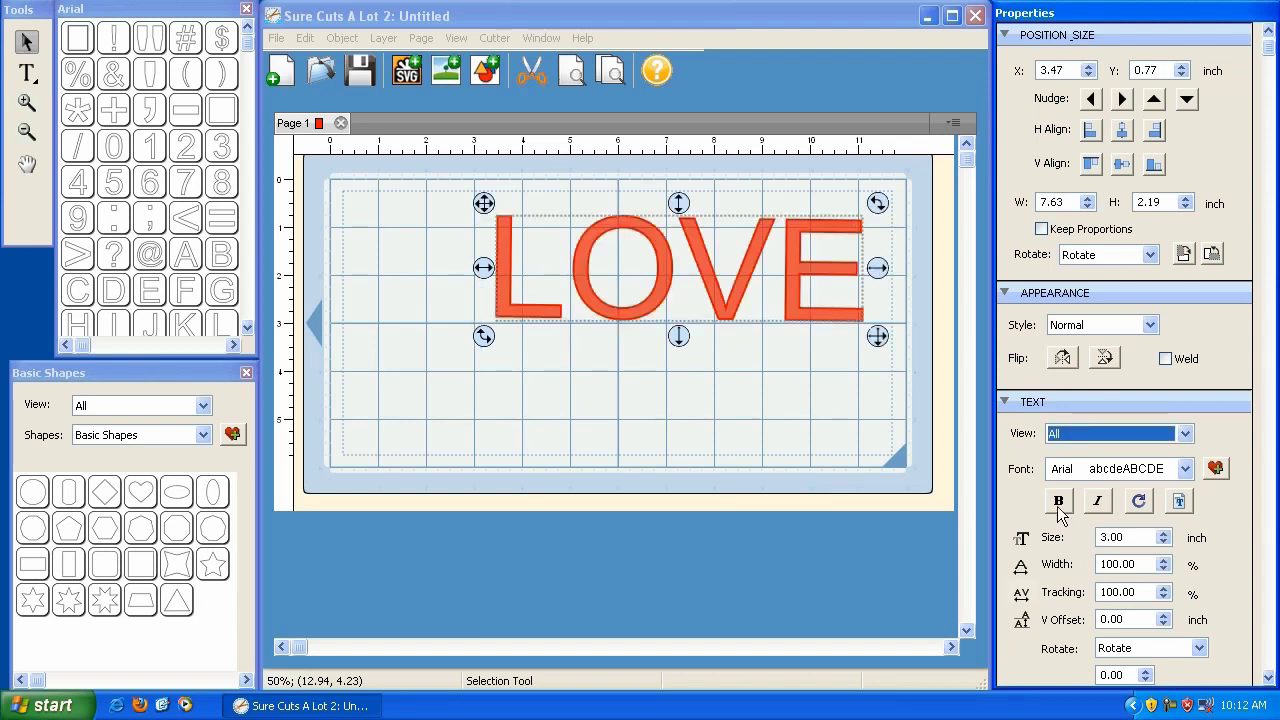
left_click_drag(484, 203, 397, 260)
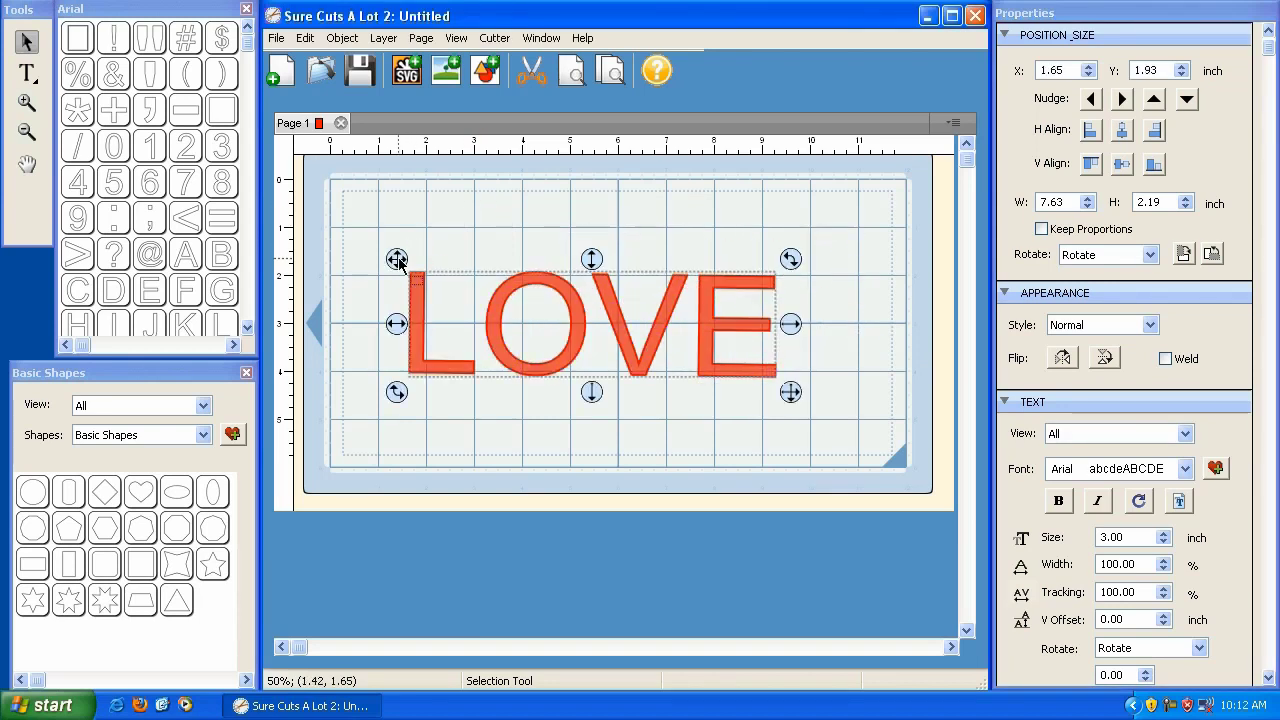
Step: Try wider and narrower letters for LOVE, ending with a character width of 95%
left_click(1164, 560)
left_click(1164, 560)
left_click(1164, 560)
left_click(1164, 560)
left_click(1164, 569)
left_click(1164, 569)
left_click(1164, 569)
left_click(1164, 569)
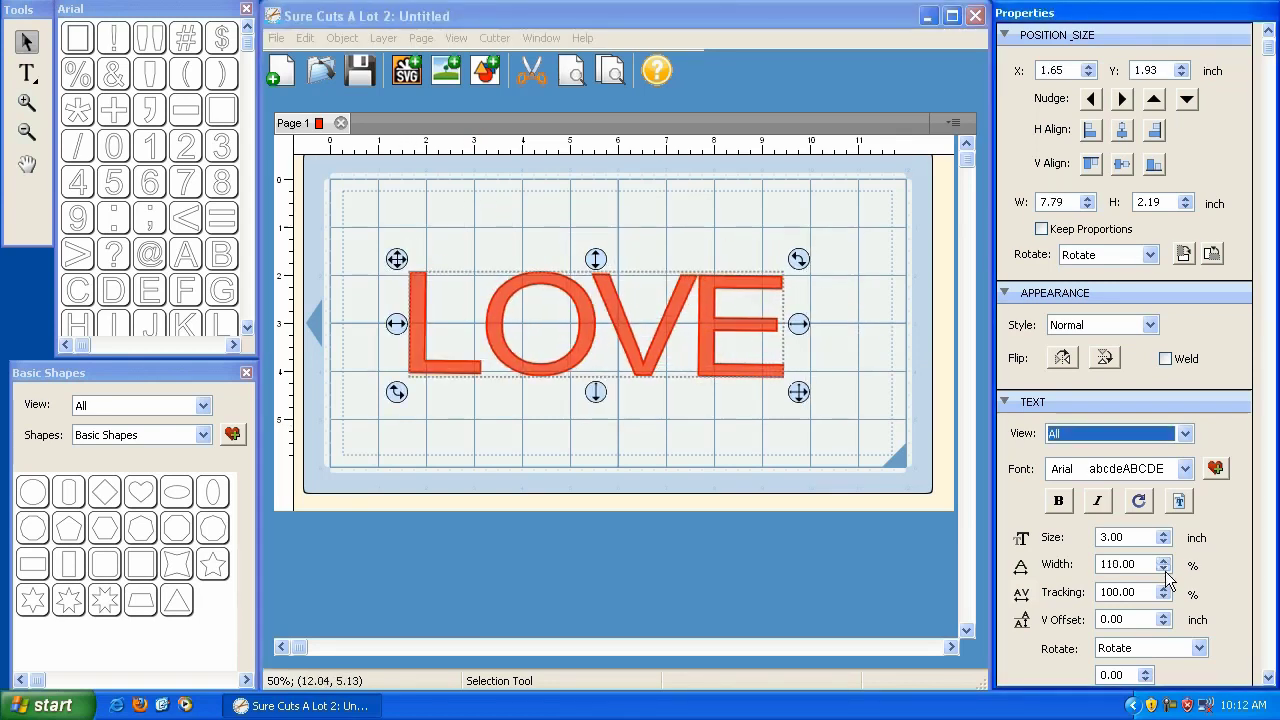
left_click(1164, 569)
Step: Adjust the letter spacing of LOVE wider and tighter, ending with tracking at 105%
left_click(1164, 587)
left_click(1164, 587)
left_click(1164, 587)
left_click(1164, 587)
left_click(1164, 587)
left_click(1164, 587)
left_click(1164, 597)
left_click(1164, 597)
left_click(1164, 597)
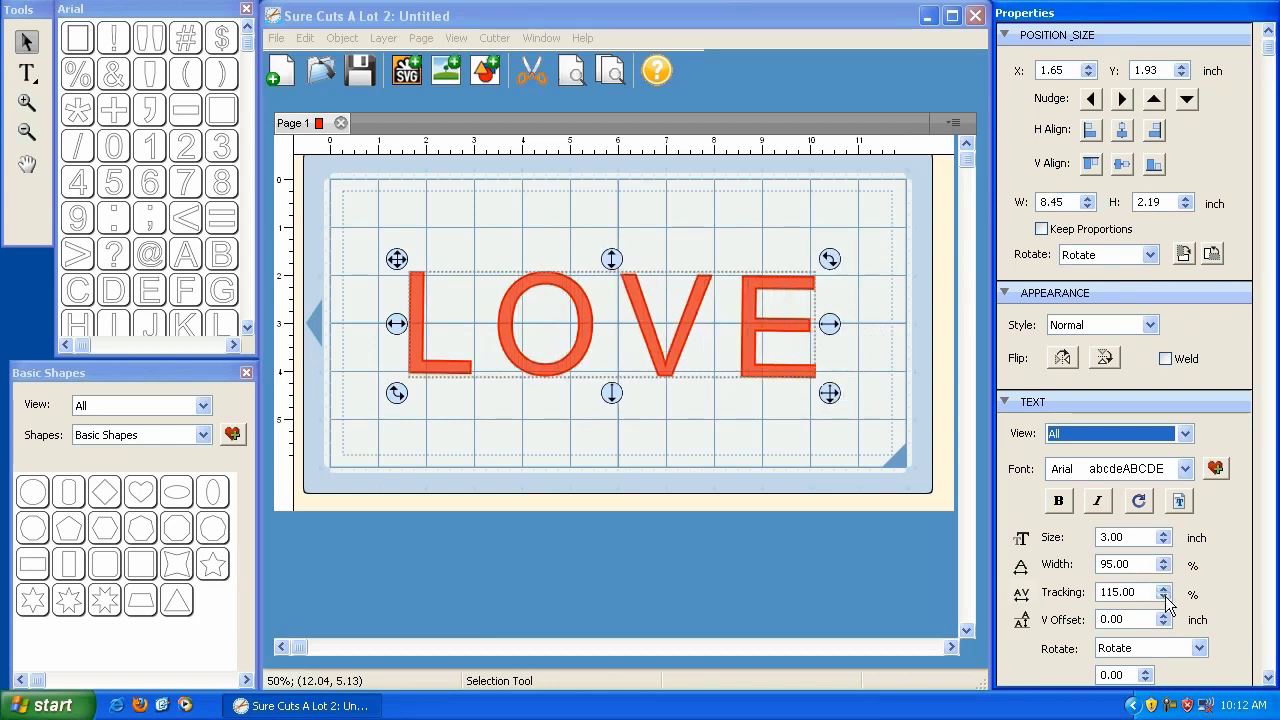
left_click(1164, 597)
left_click(1164, 597)
Step: Try raising and lowering the vertical offset of the LOVE text, ending at 0.00 inch
left_click(1164, 615)
left_click(1165, 615)
left_click(1165, 615)
left_click(1165, 615)
left_click(1165, 615)
left_click(1164, 624)
left_click(1164, 624)
left_click(1164, 624)
left_click(1164, 624)
left_click(1164, 624)
Step: Keep the text rotation mode on Rotate and try different rotation angles on LOVE, ending at 0.00
left_click(1199, 648)
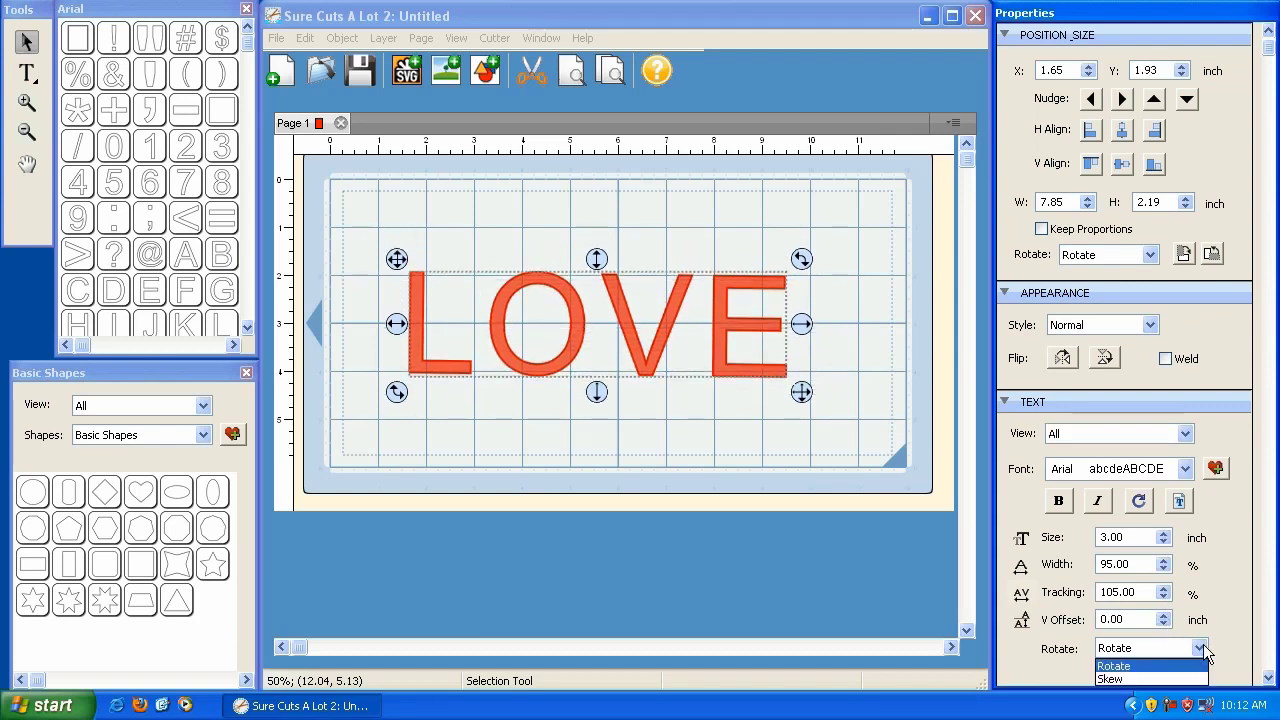
left_click(1150, 665)
left_click(1146, 671)
left_click(1146, 671)
left_click(1146, 671)
left_click(1146, 679)
left_click(1146, 679)
left_click(1146, 679)
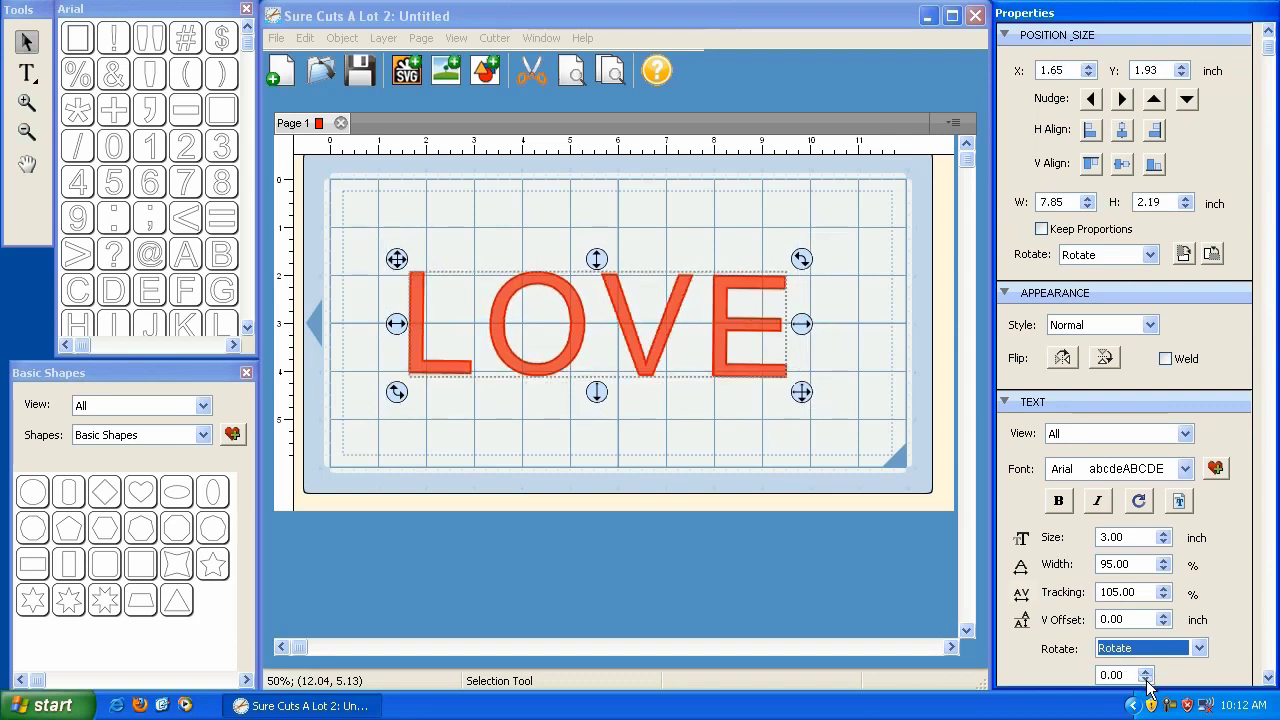
left_click(1146, 671)
left_click(1146, 671)
left_click(1146, 680)
left_click(1146, 680)
Step: Try the left, center, right, top, middle and bottom alignments on LOVE, and move it to about X 2.09, Y 1.44 inches
left_click(1091, 131)
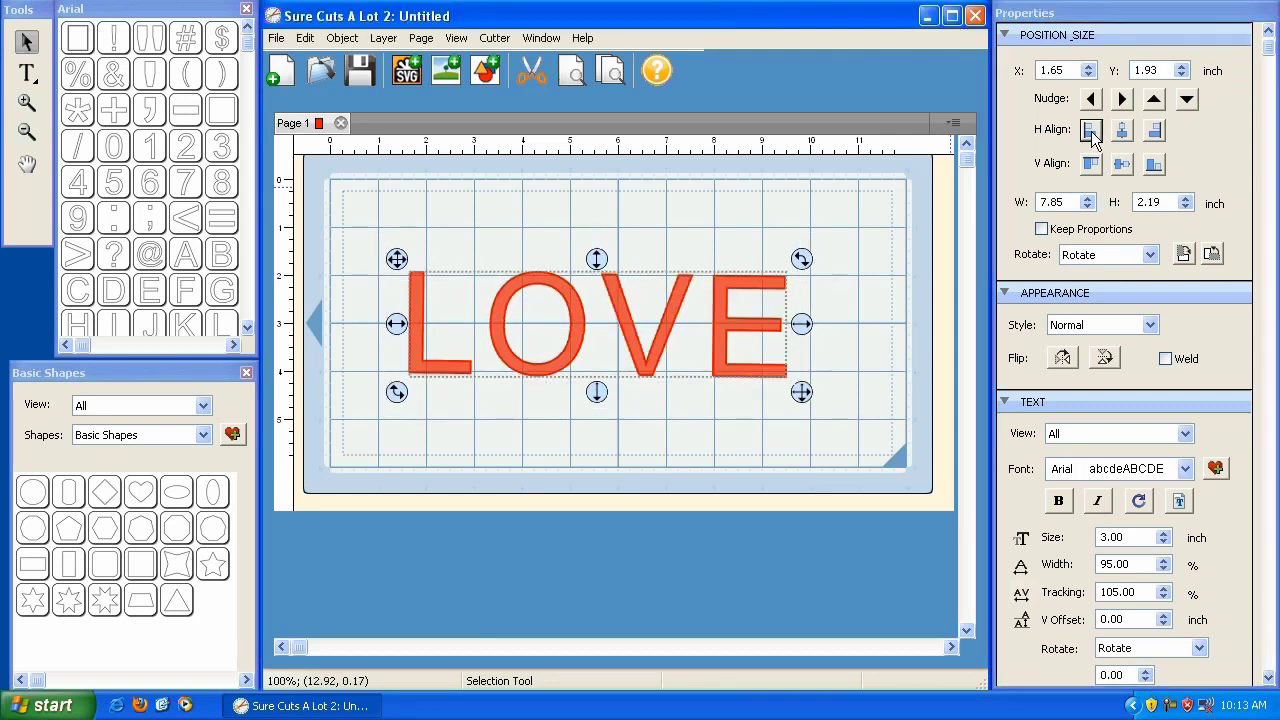
left_click(1091, 131)
left_click(1121, 131)
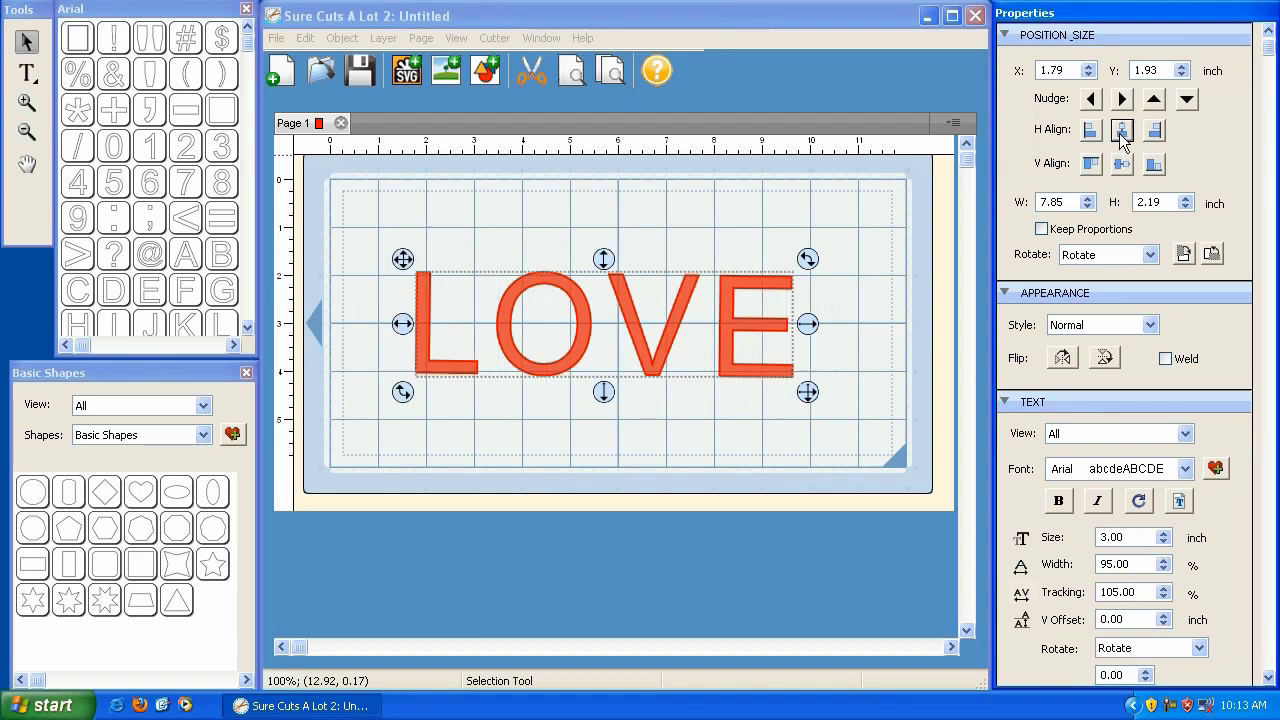
left_click(1155, 131)
left_click(1091, 165)
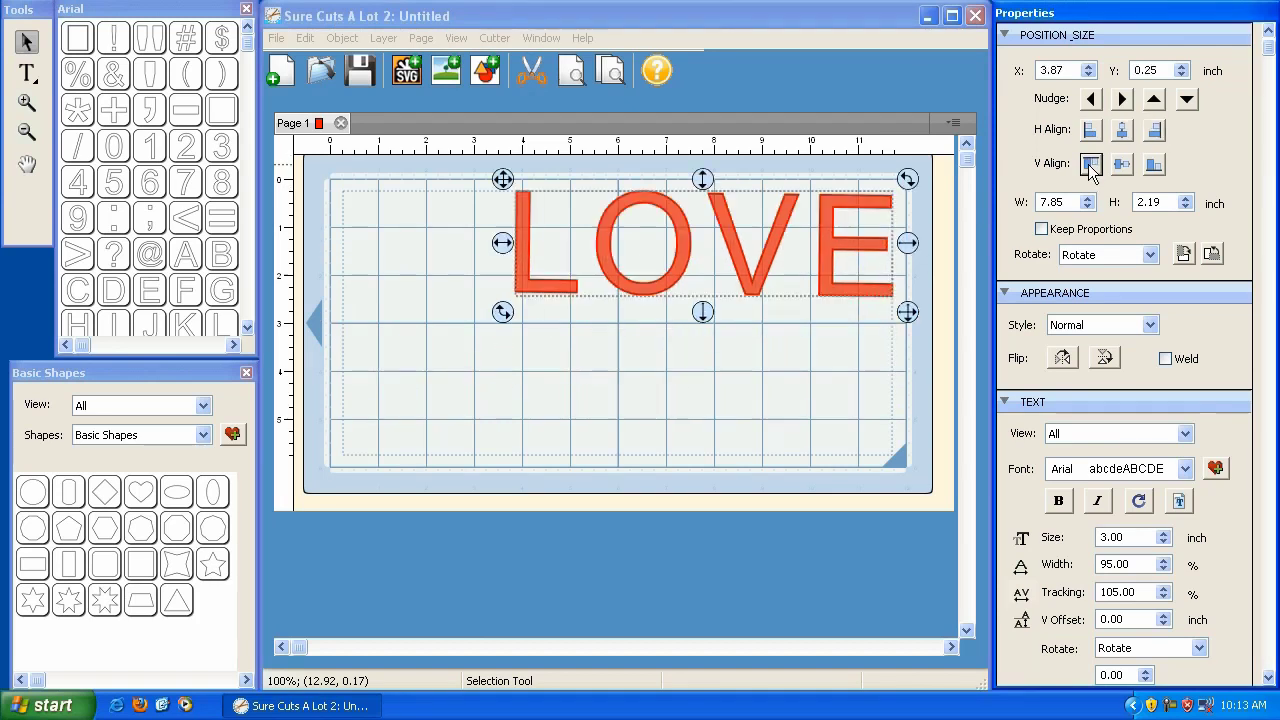
left_click(1121, 165)
left_click(1154, 165)
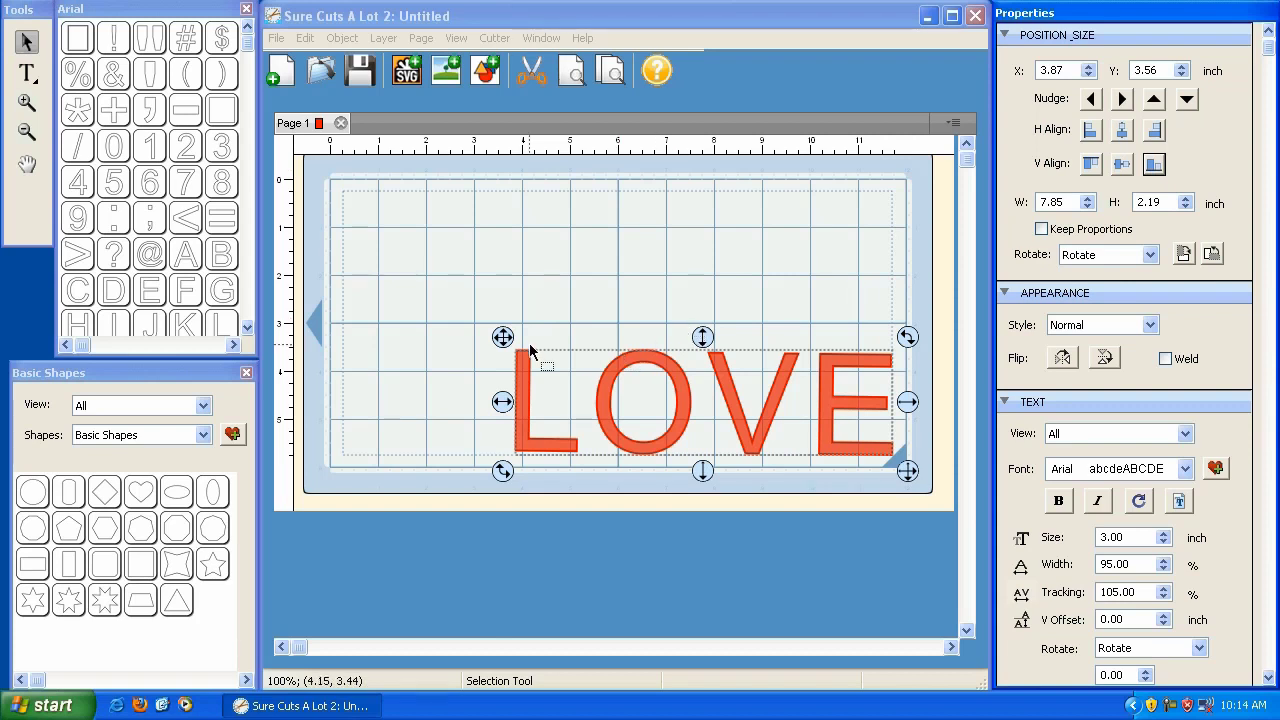
left_click_drag(503, 337, 418, 234)
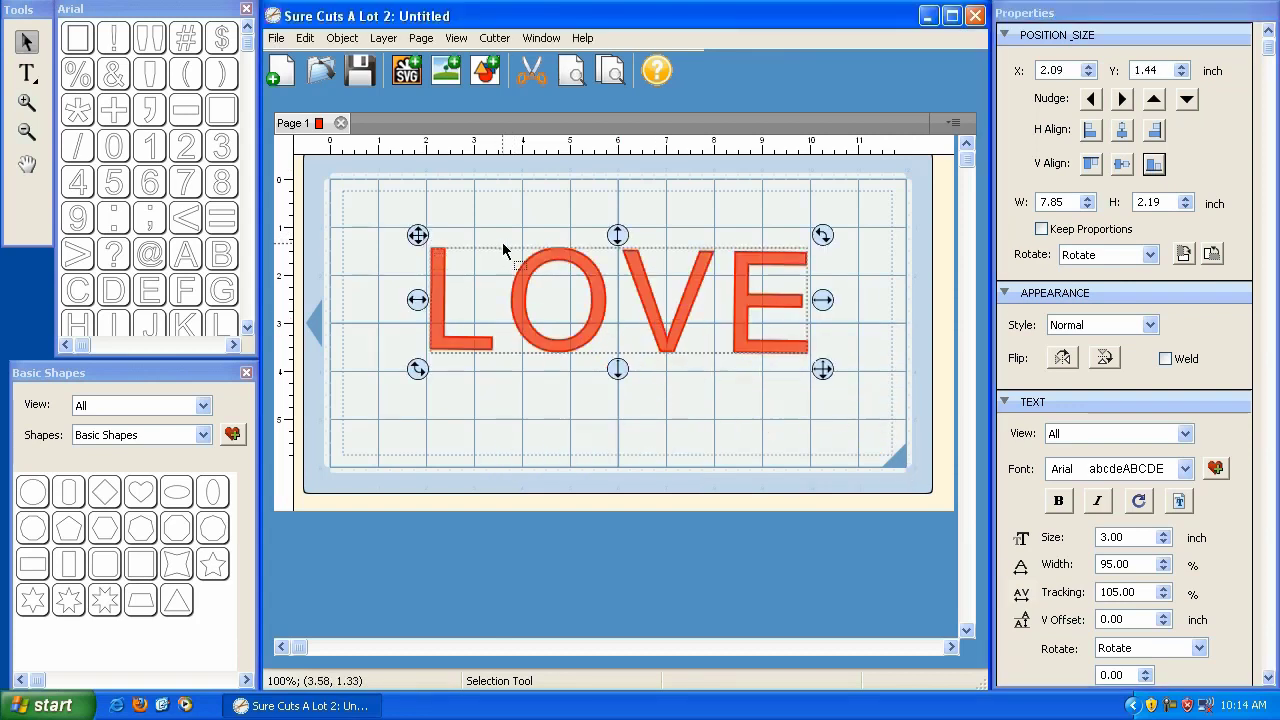
Step: Delete the LOVE text and place a new text insertion point about 2 inches across and 3 inches down the mat
key("Delete")
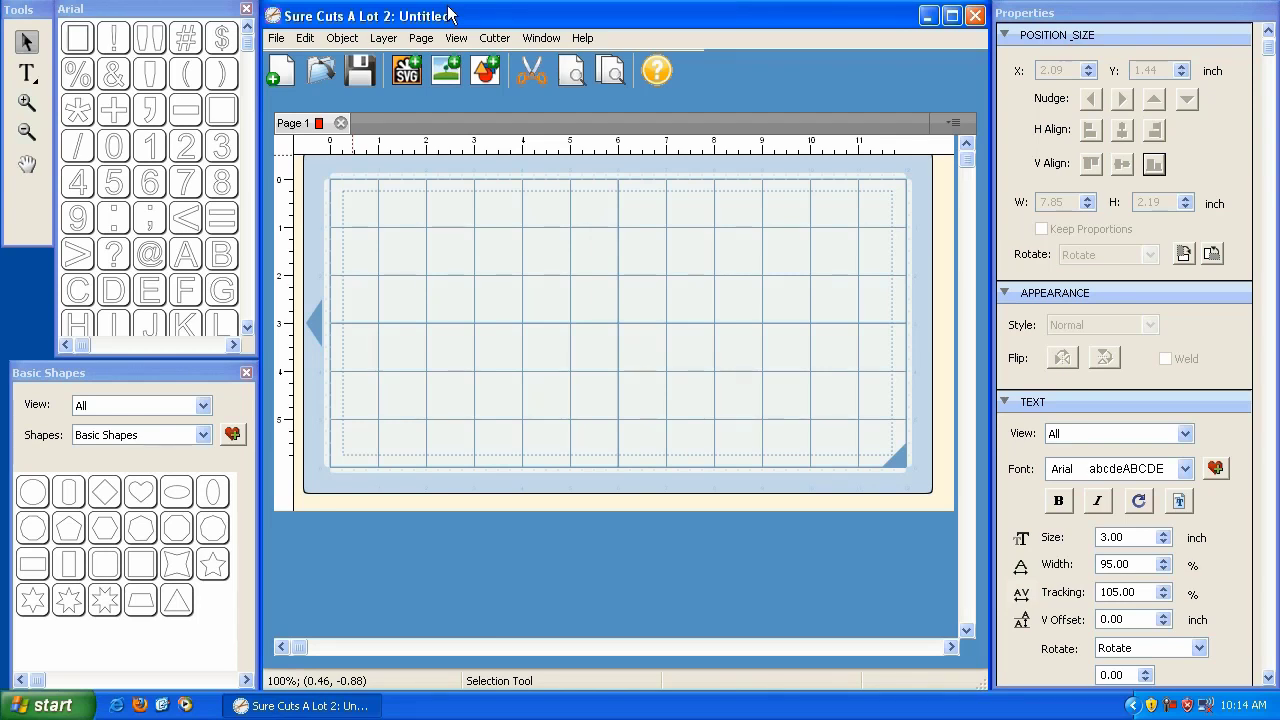
left_click(27, 75)
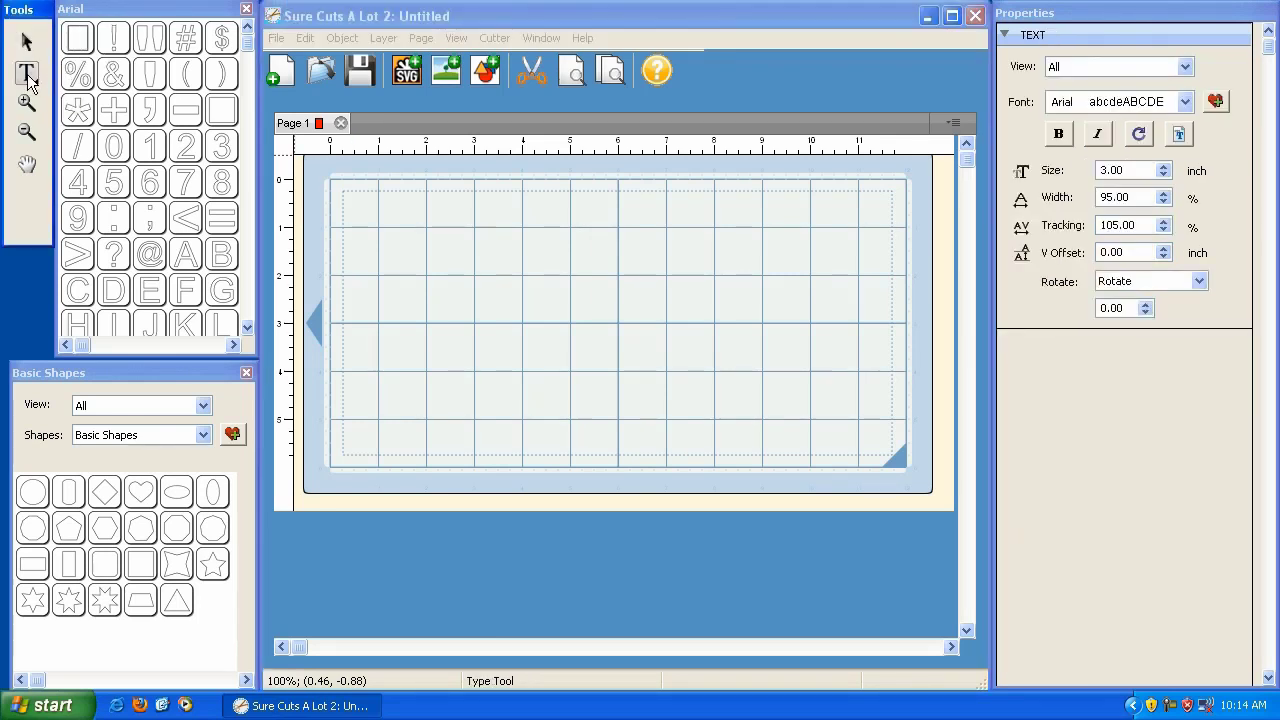
left_click(425, 324)
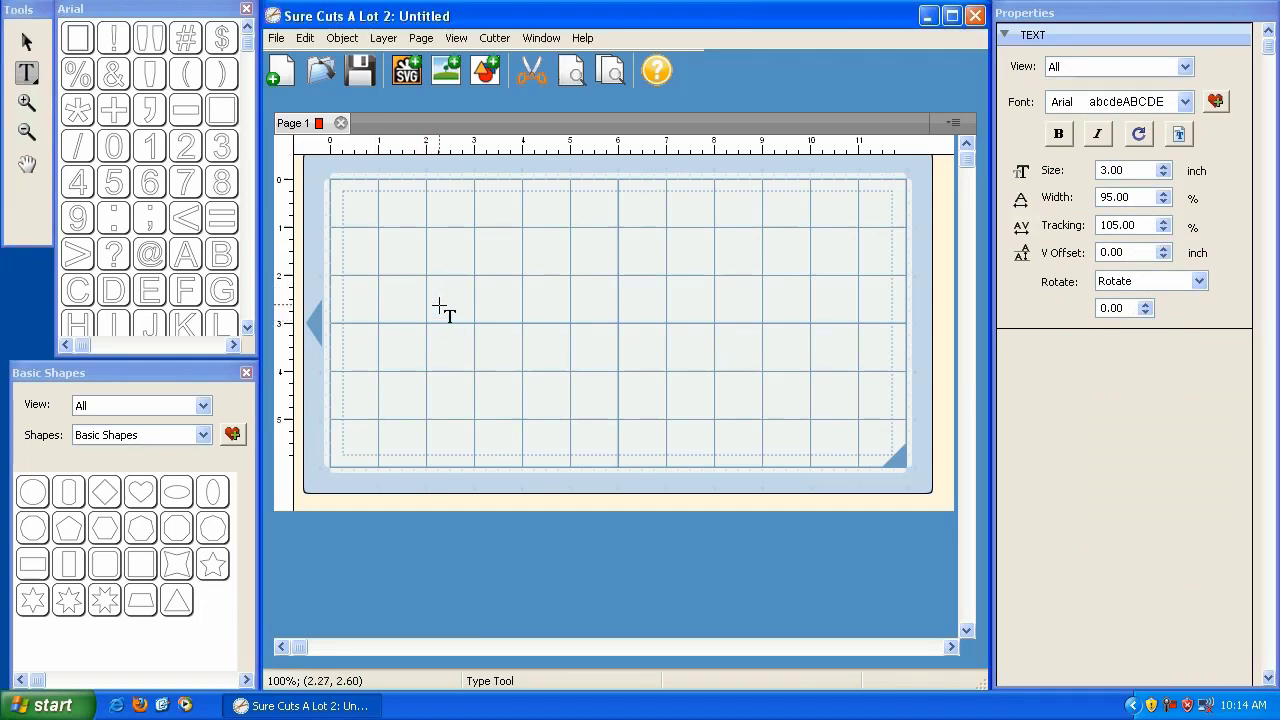
Step: Close the Arial font table and show it again
left_click(183, 14)
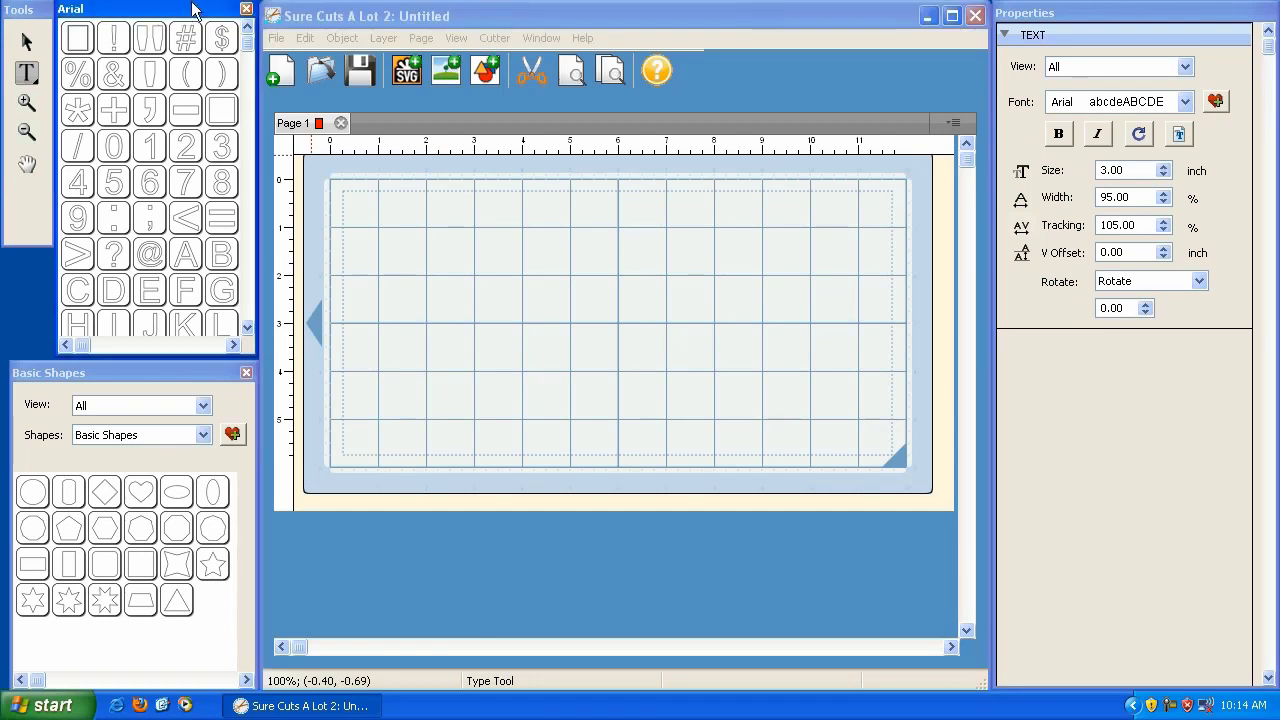
left_click(541, 38)
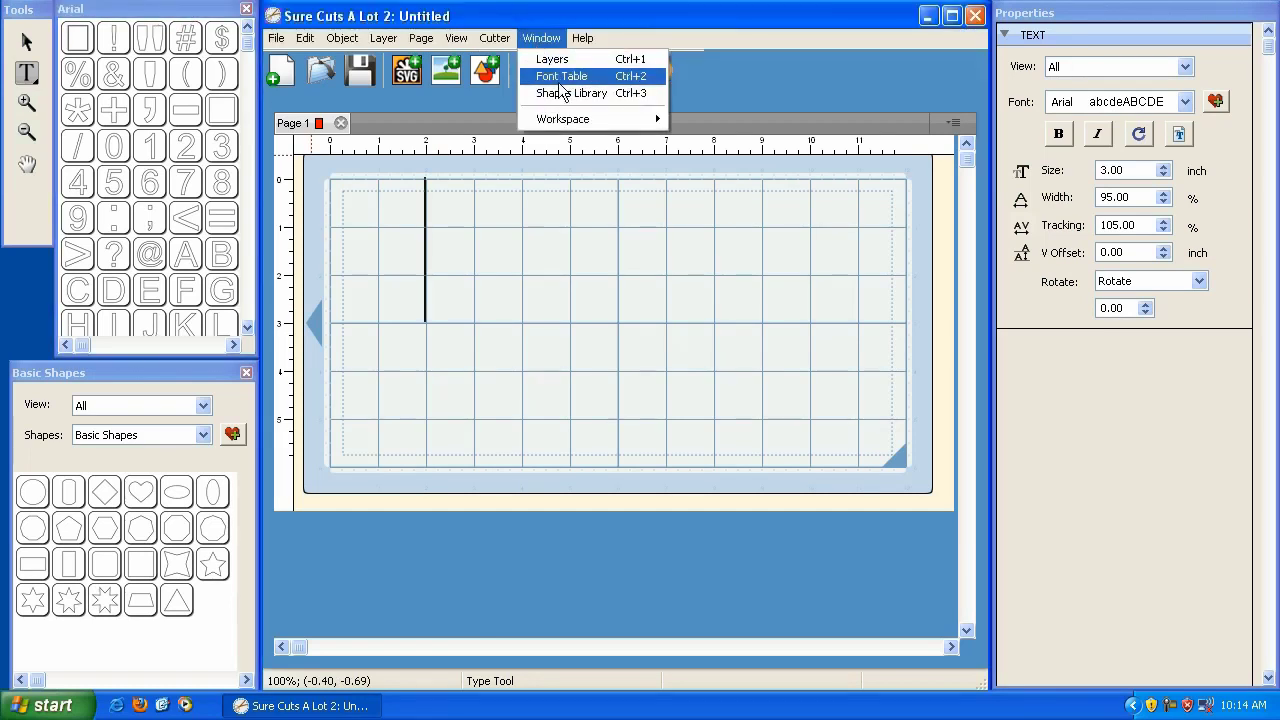
left_click(562, 76)
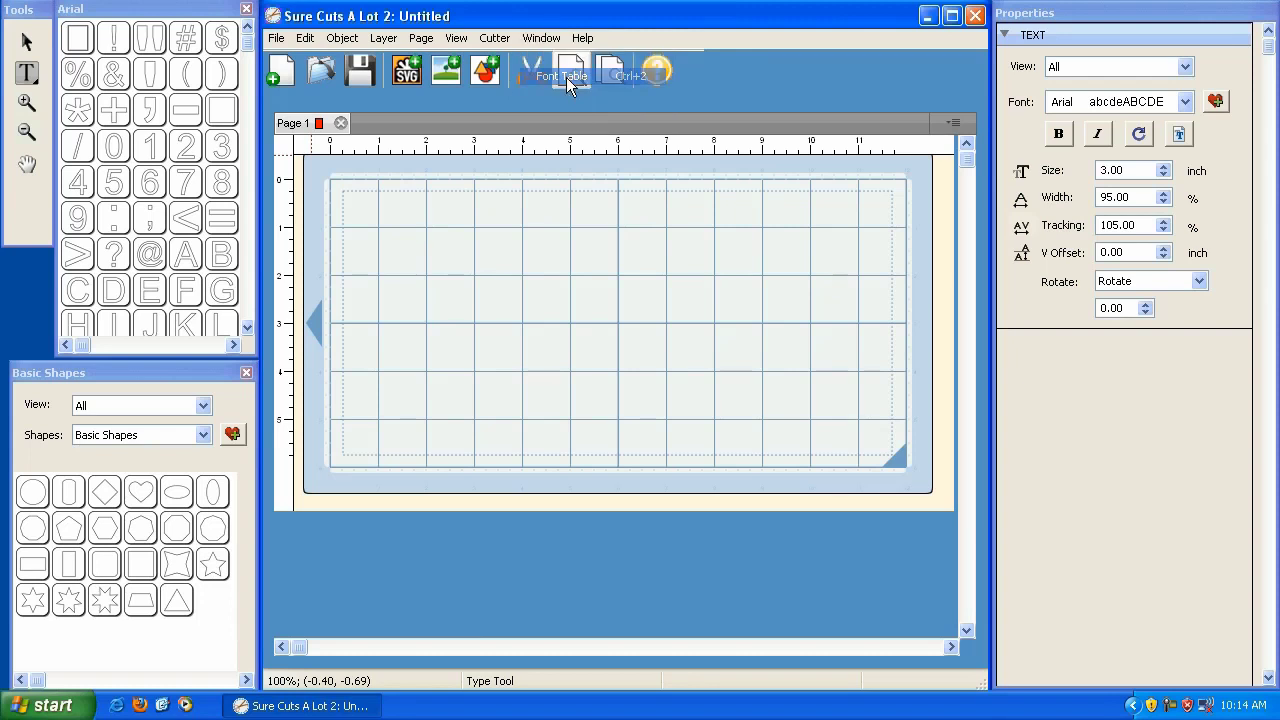
left_click(246, 10)
left_click(541, 38)
left_click(565, 77)
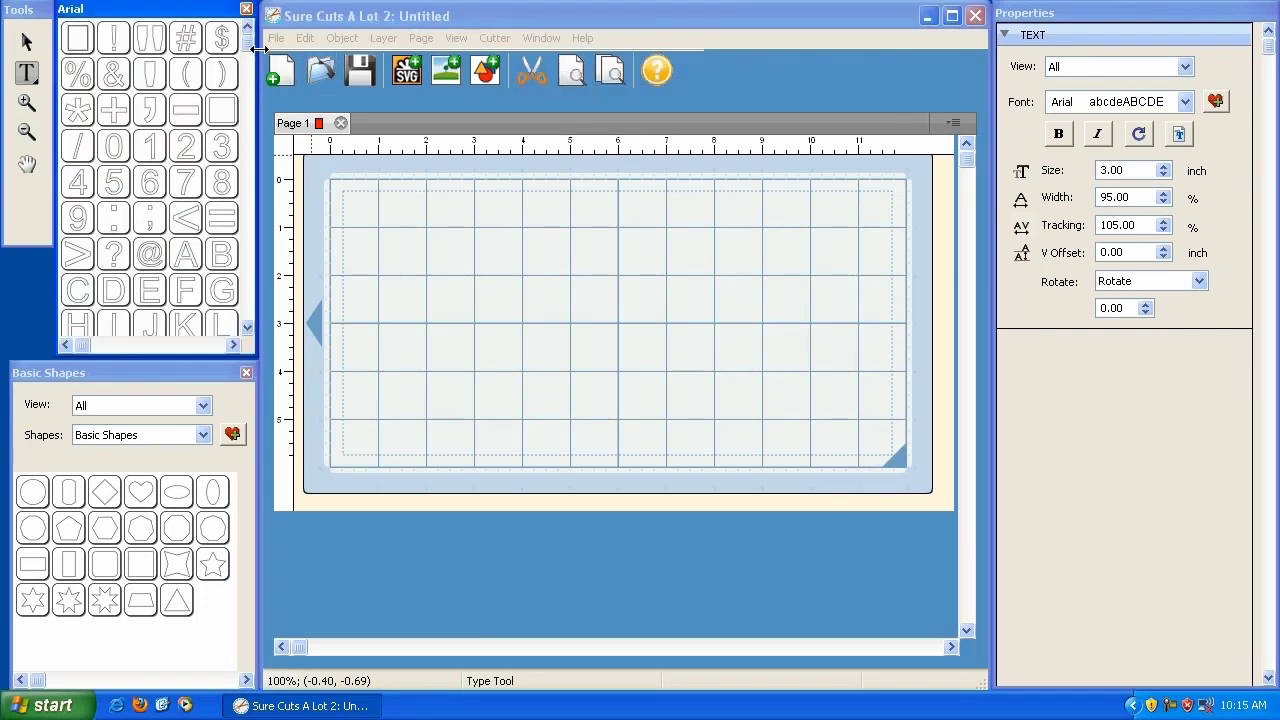
Step: Insert the capital letters L, O, V and E from the Arial font table and select the word as an object
mouse_move(246, 52)
left_mouse_down()
mouse_move(246, 209)
mouse_move(246, 43)
left_mouse_up()
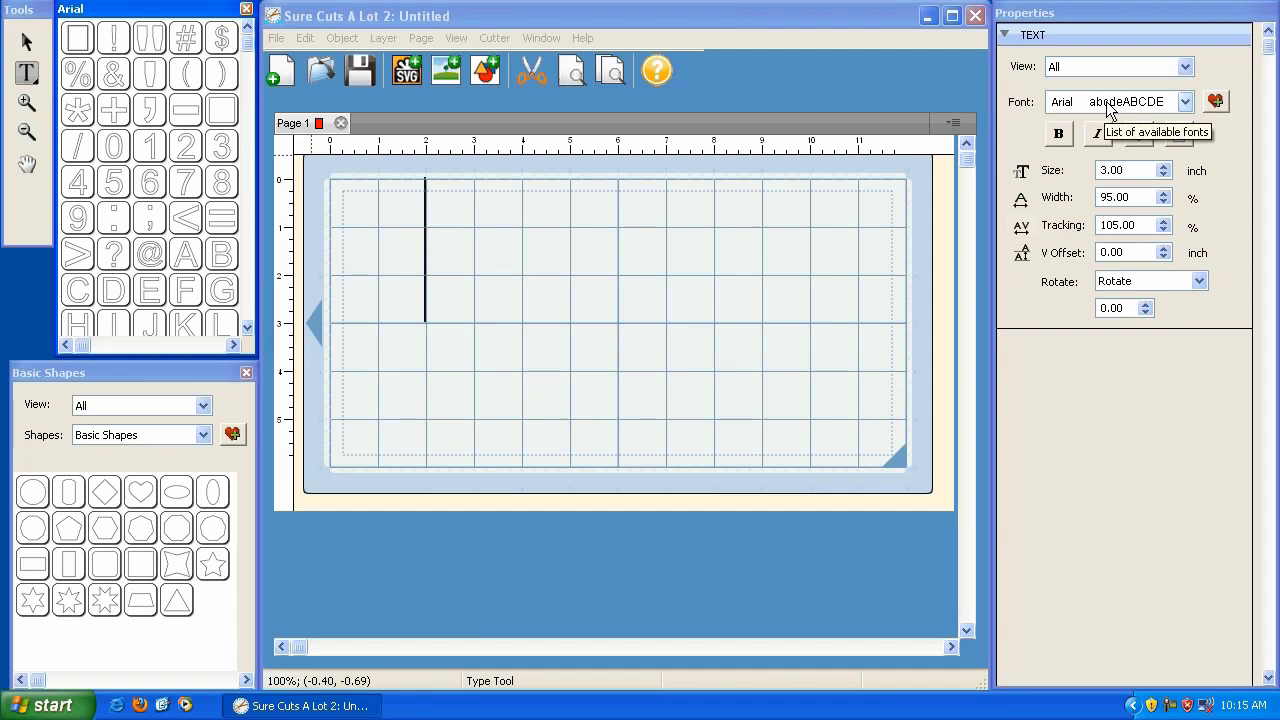
left_click_drag(245, 44, 251, 83)
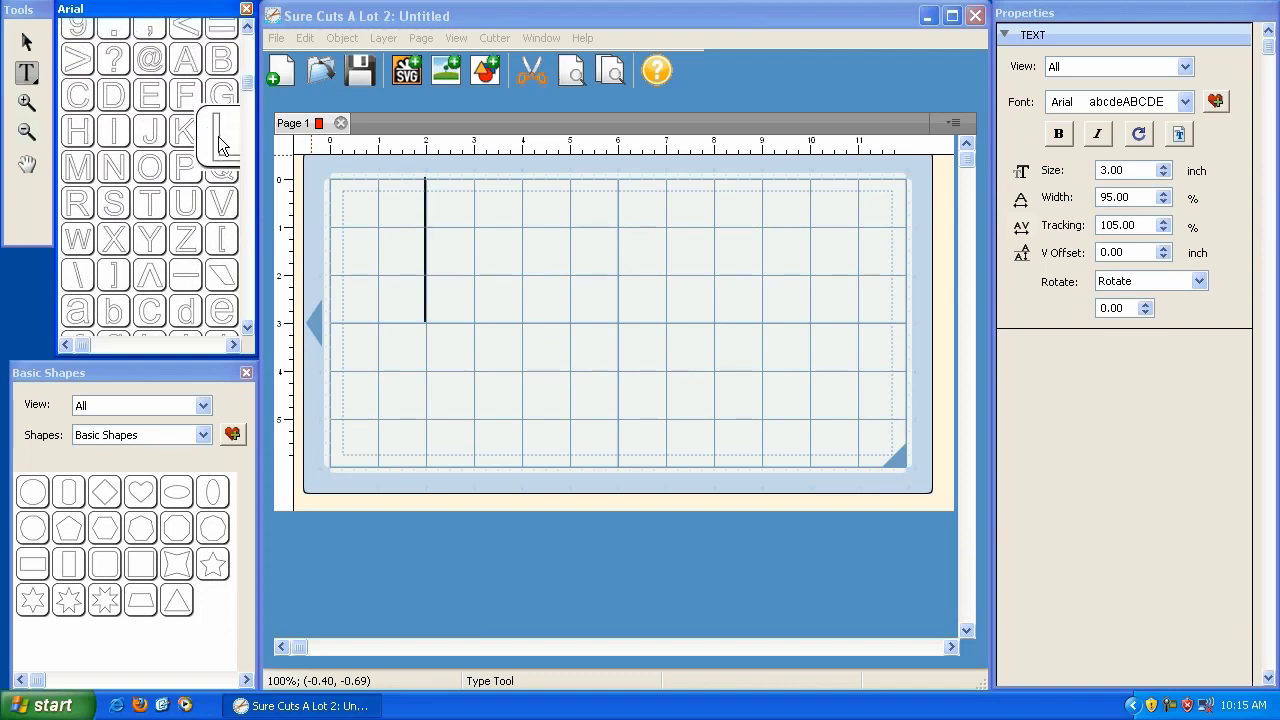
left_click(220, 140)
left_click(150, 168)
left_click(222, 214)
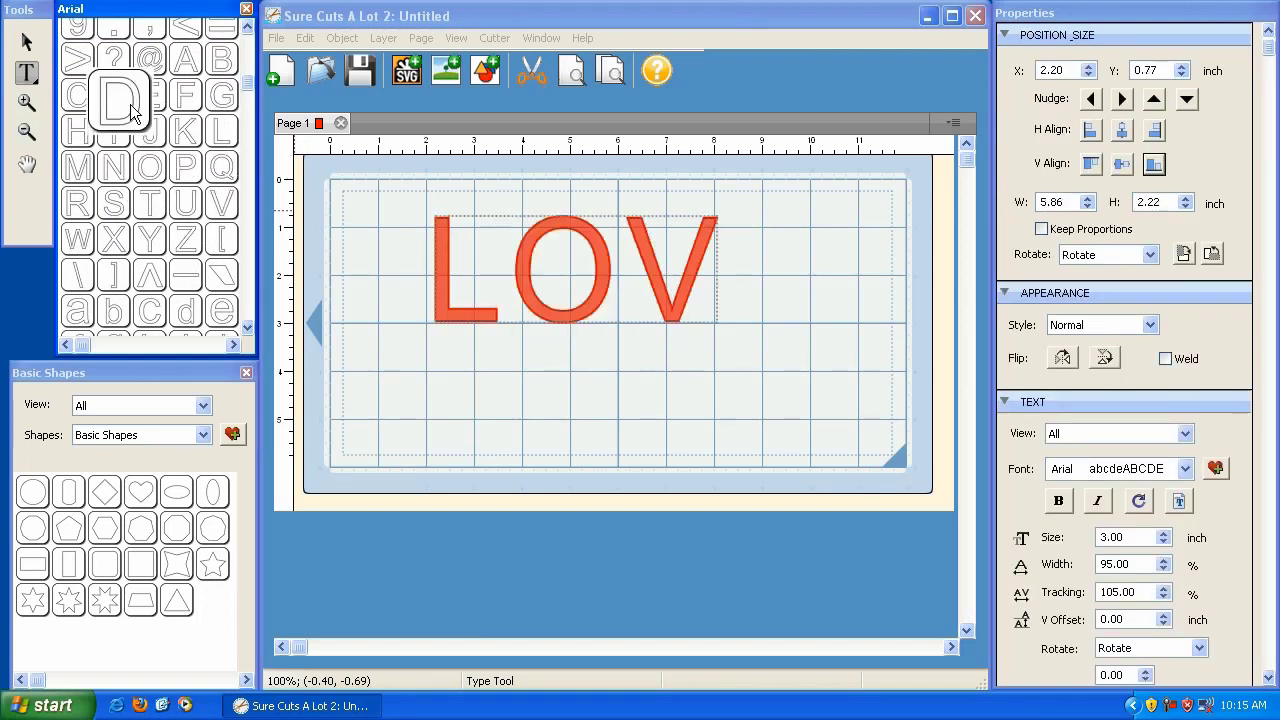
left_click(148, 92)
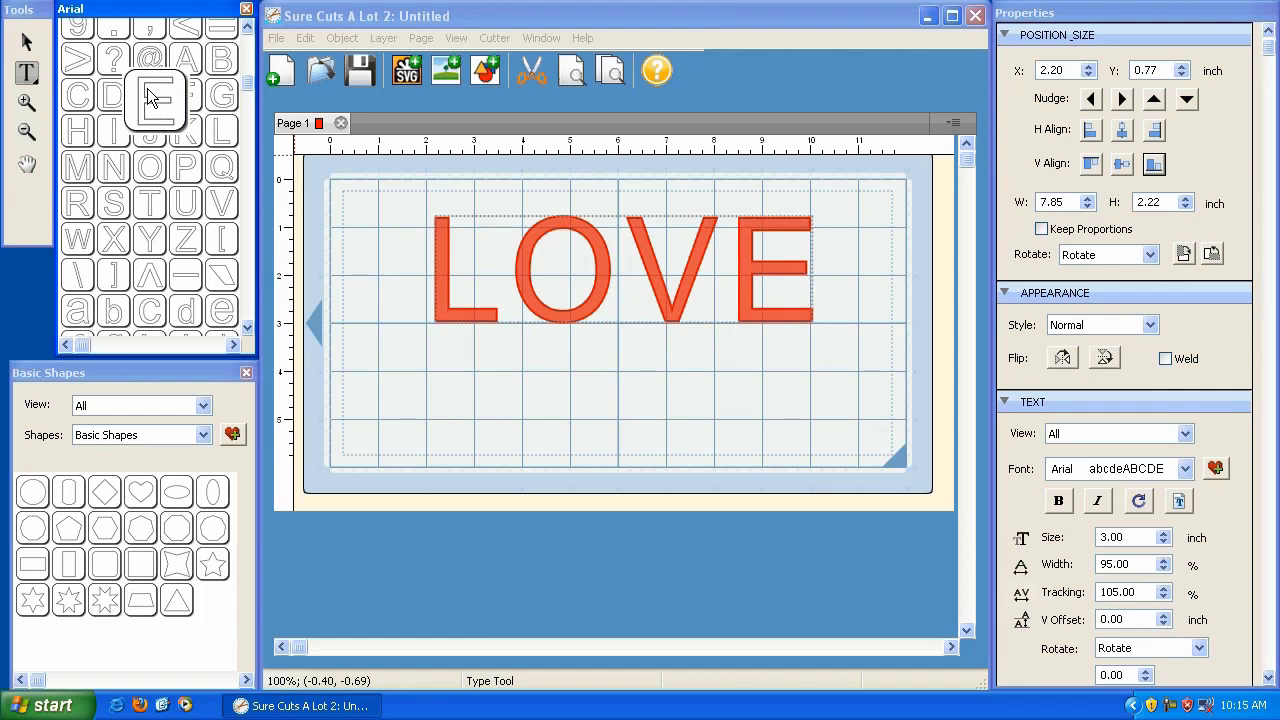
left_click(27, 42)
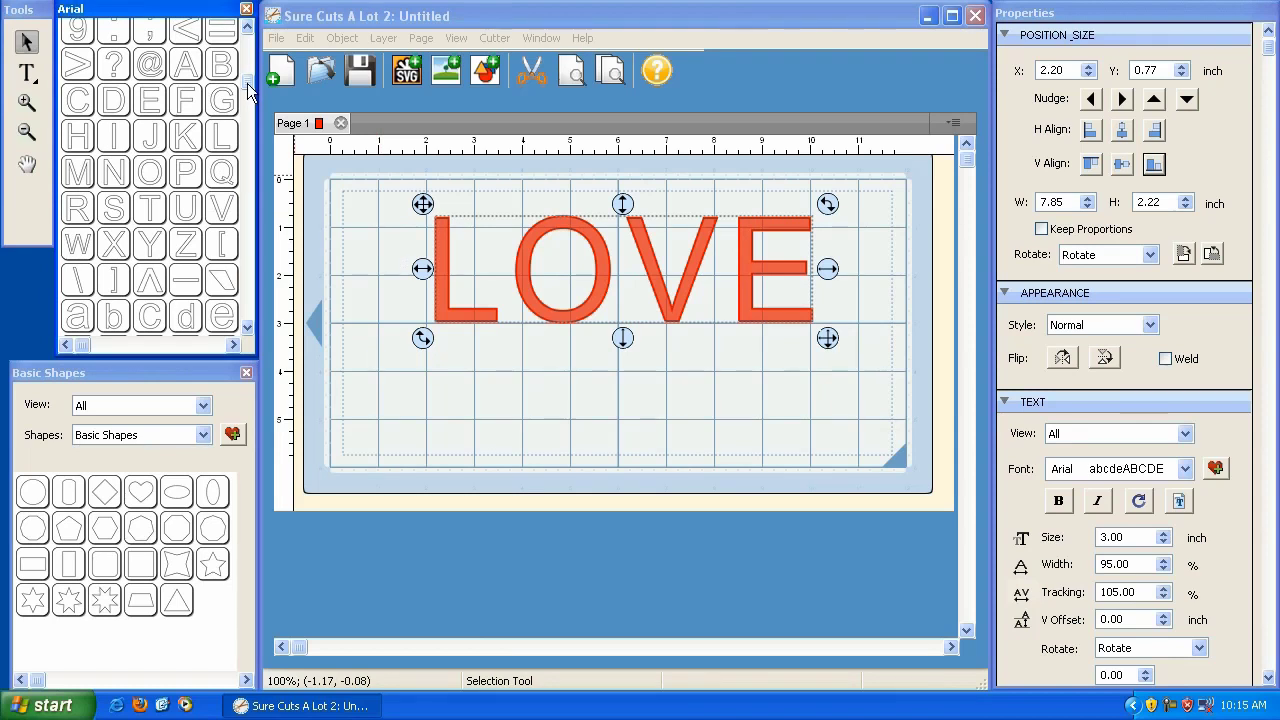
Step: Browse the symbols and special characters further down the Arial font table
left_click_drag(247, 83, 248, 224)
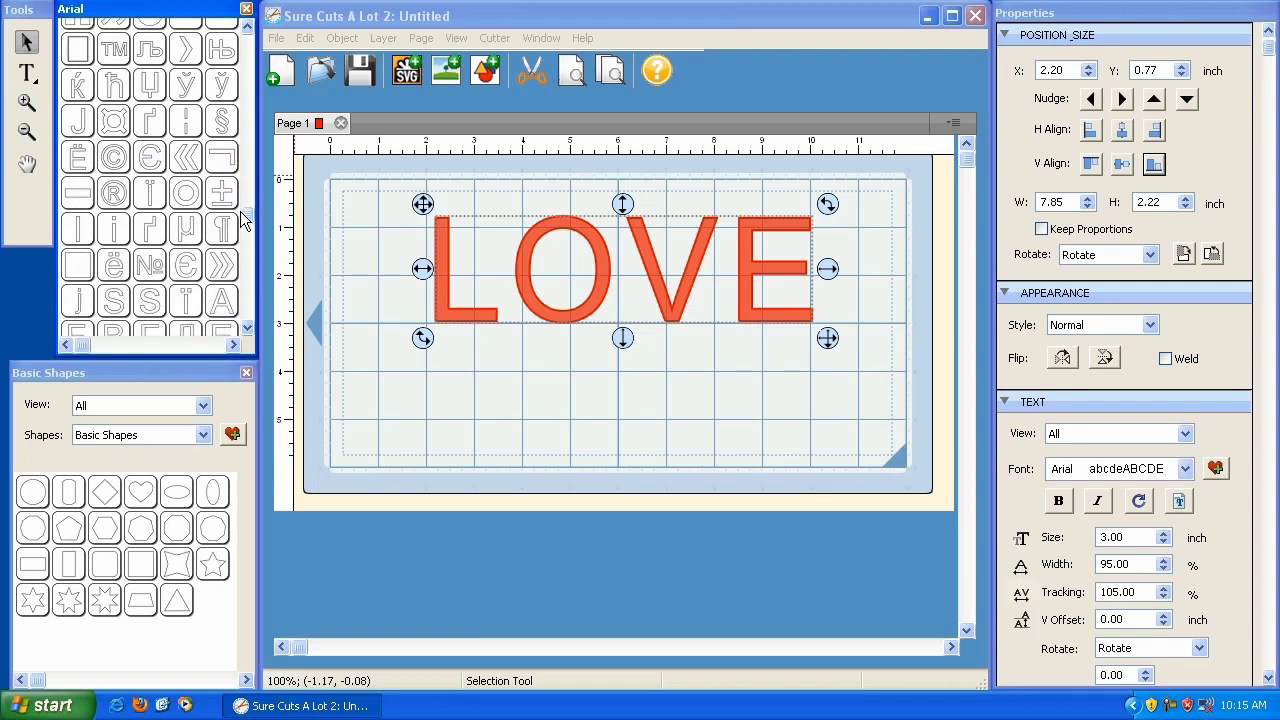
Step: Scale the LOVE text down to about 4.18 by 1.18 inches near the mat's upper-left corner
left_click_drag(827, 338, 617, 270)
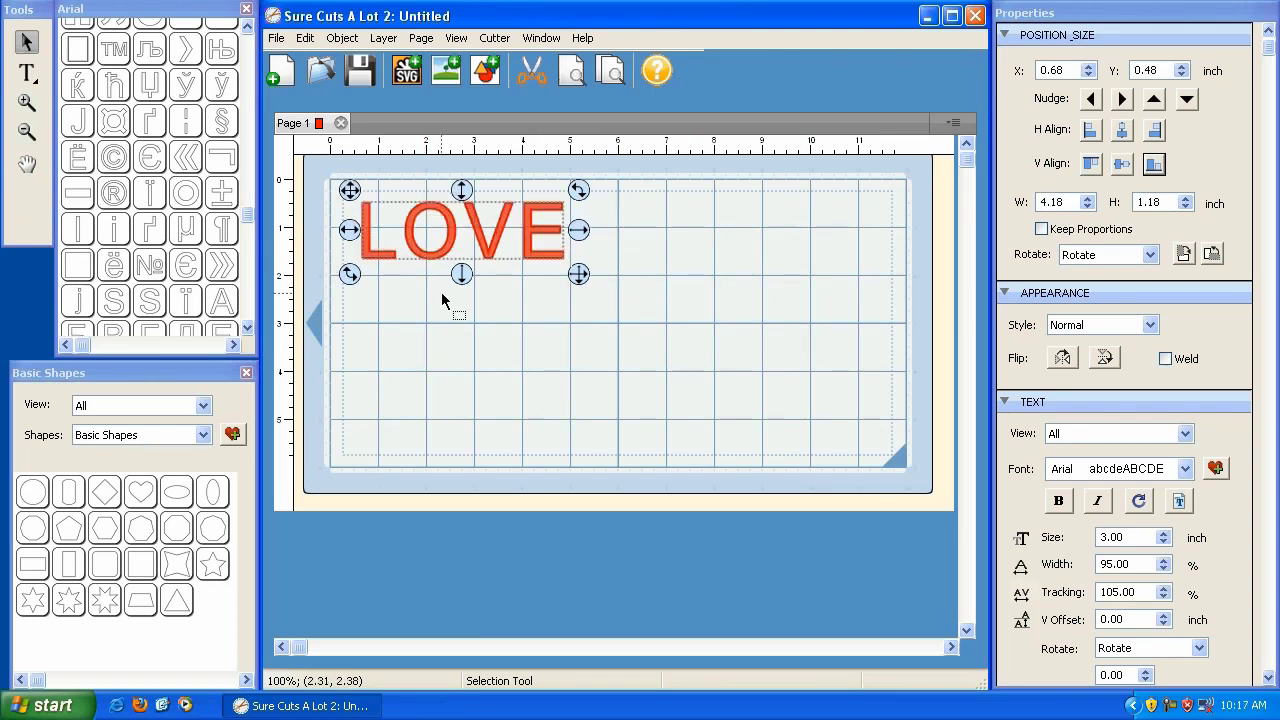
Step: Close the shapes library and show it again
left_click(147, 373)
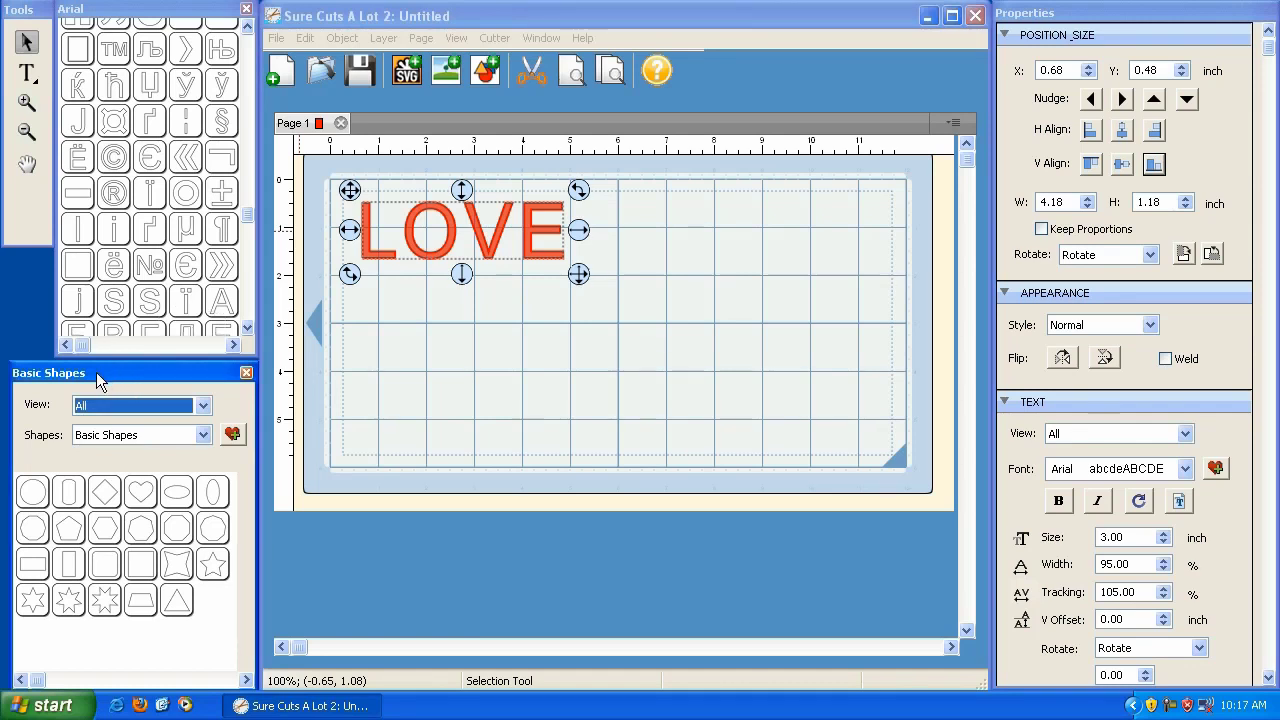
left_click(541, 38)
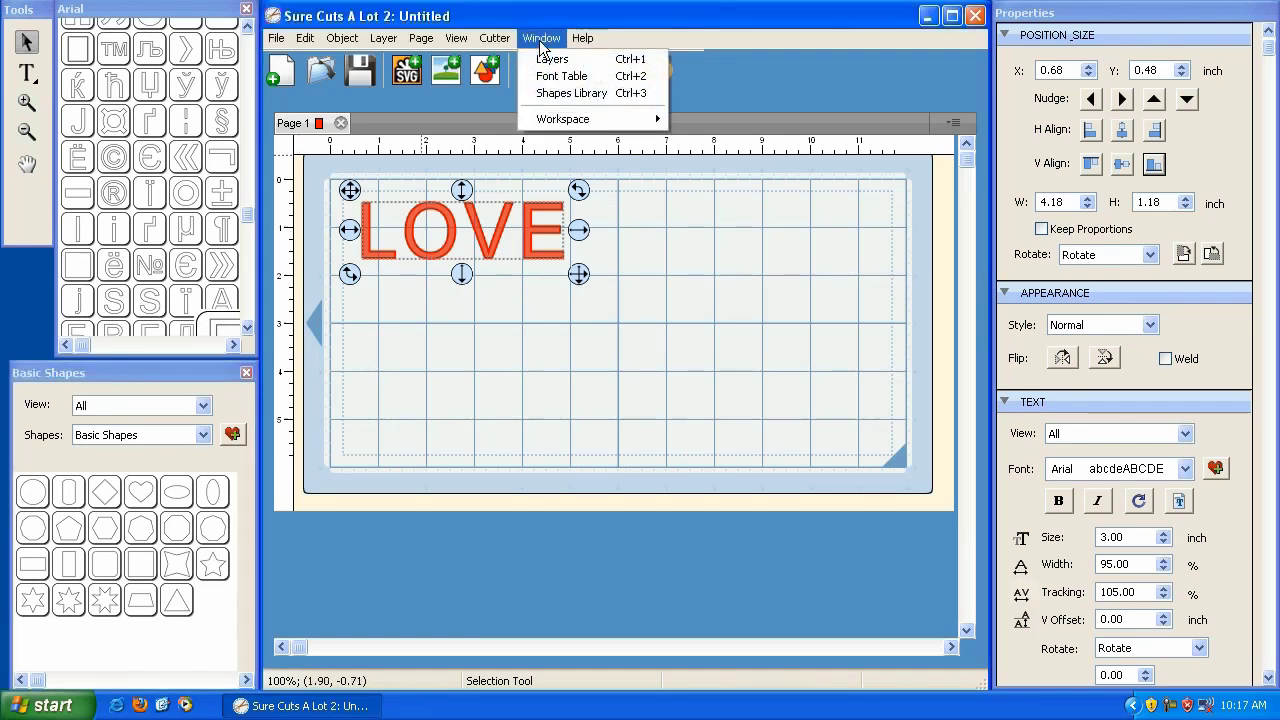
left_click(560, 93)
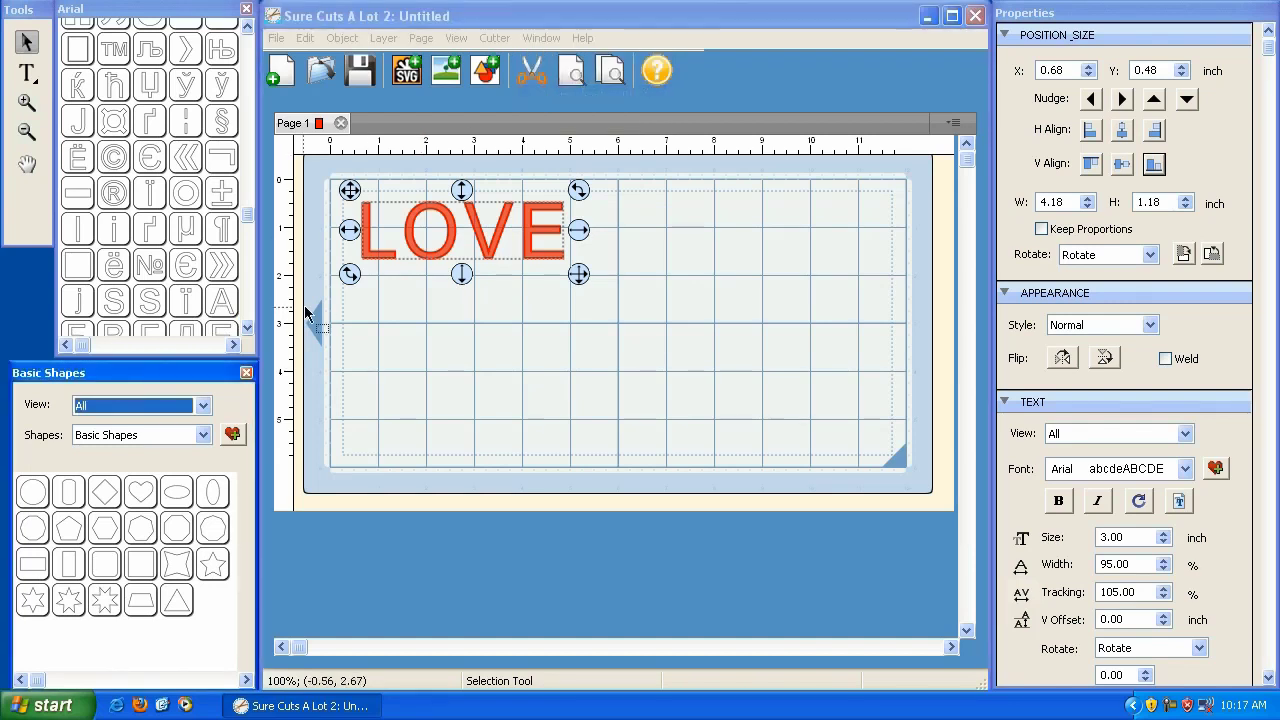
left_click(246, 374)
left_click(533, 38)
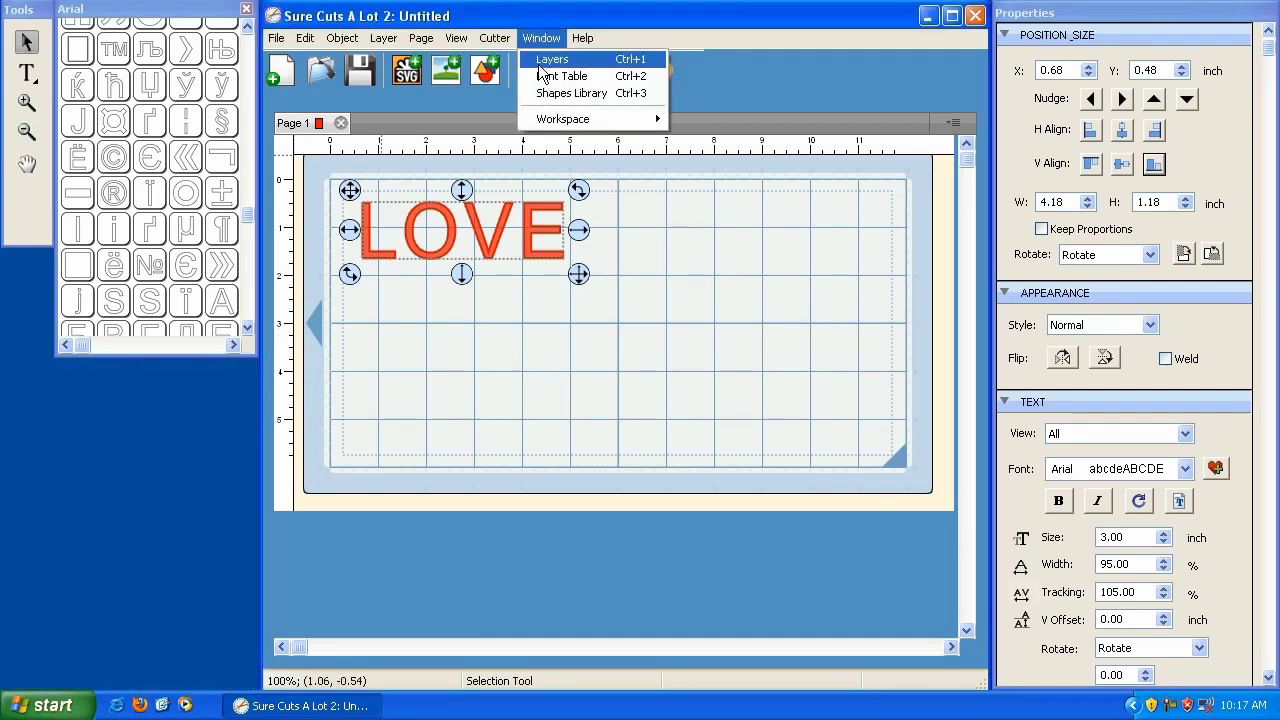
left_click(545, 95)
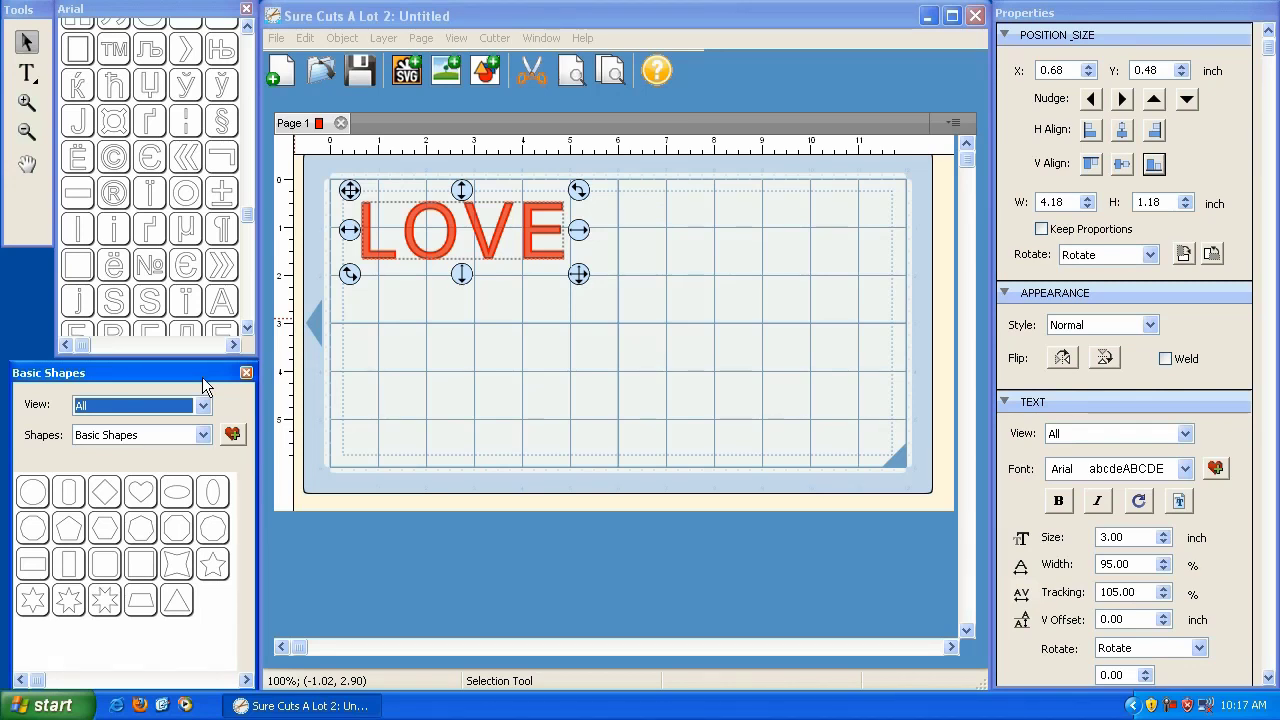
Step: Look through the available shape collections and keep Basic Shapes as the chosen collection
left_click(205, 436)
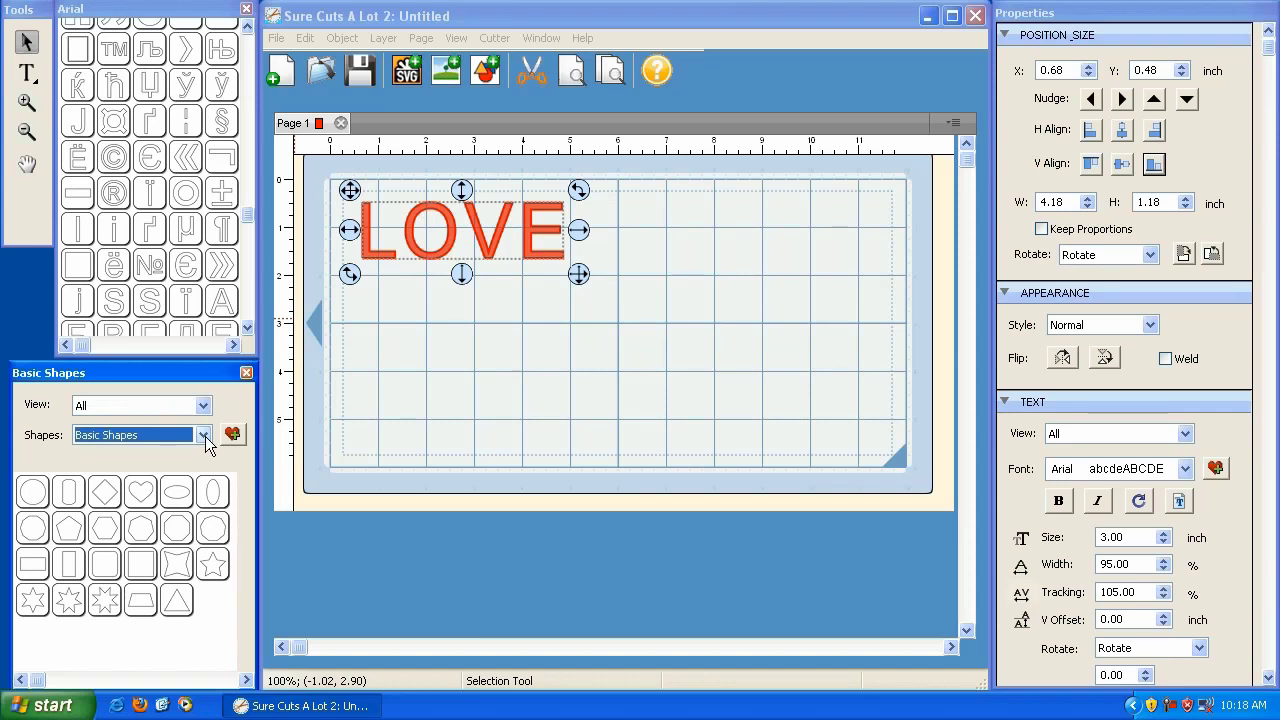
left_click(205, 436)
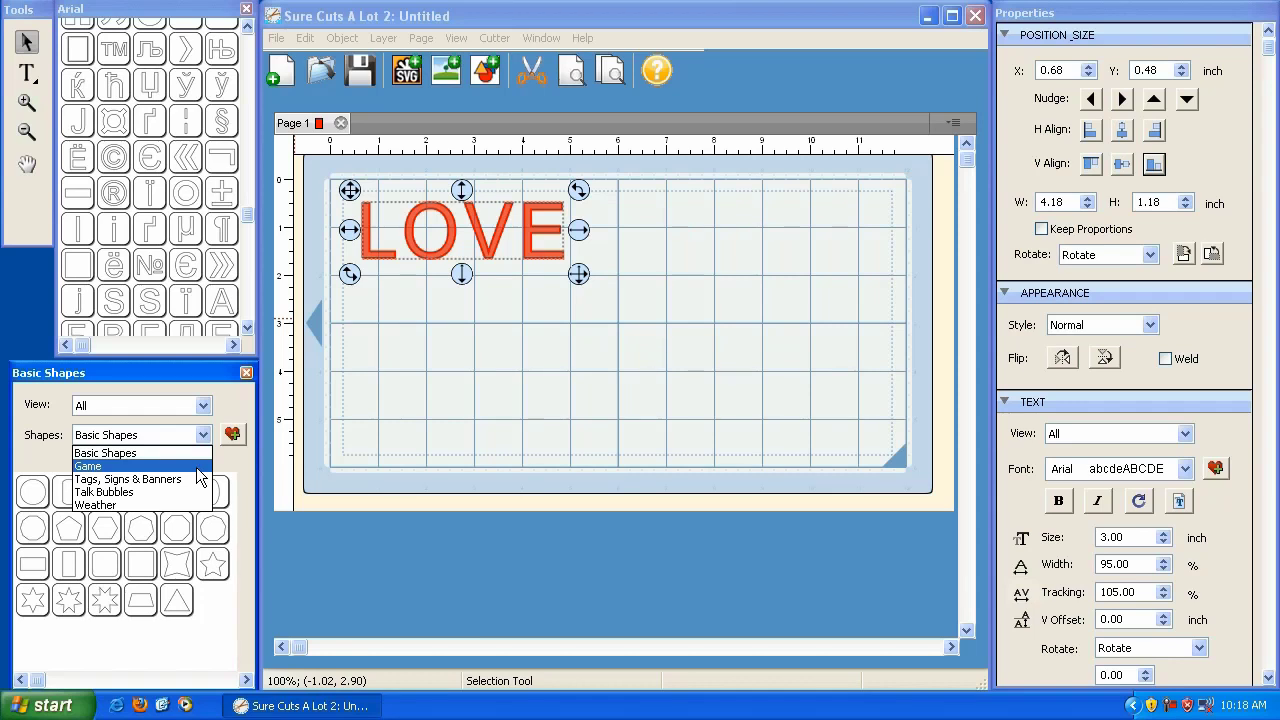
left_click(110, 454)
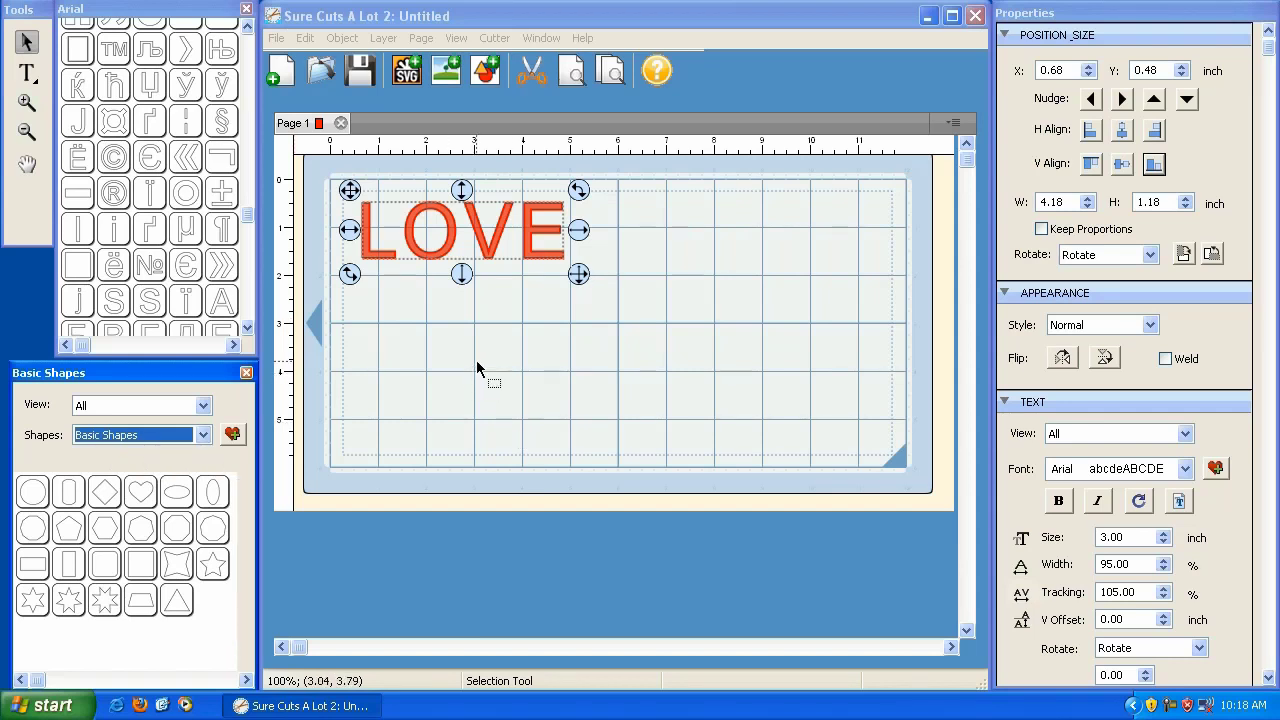
Step: Place a basic heart beside the LOVE text, enlarged and tilted clockwise to about 5.05 by 4.46 inches at about X 6.06, Y 0.44
left_click(786, 244)
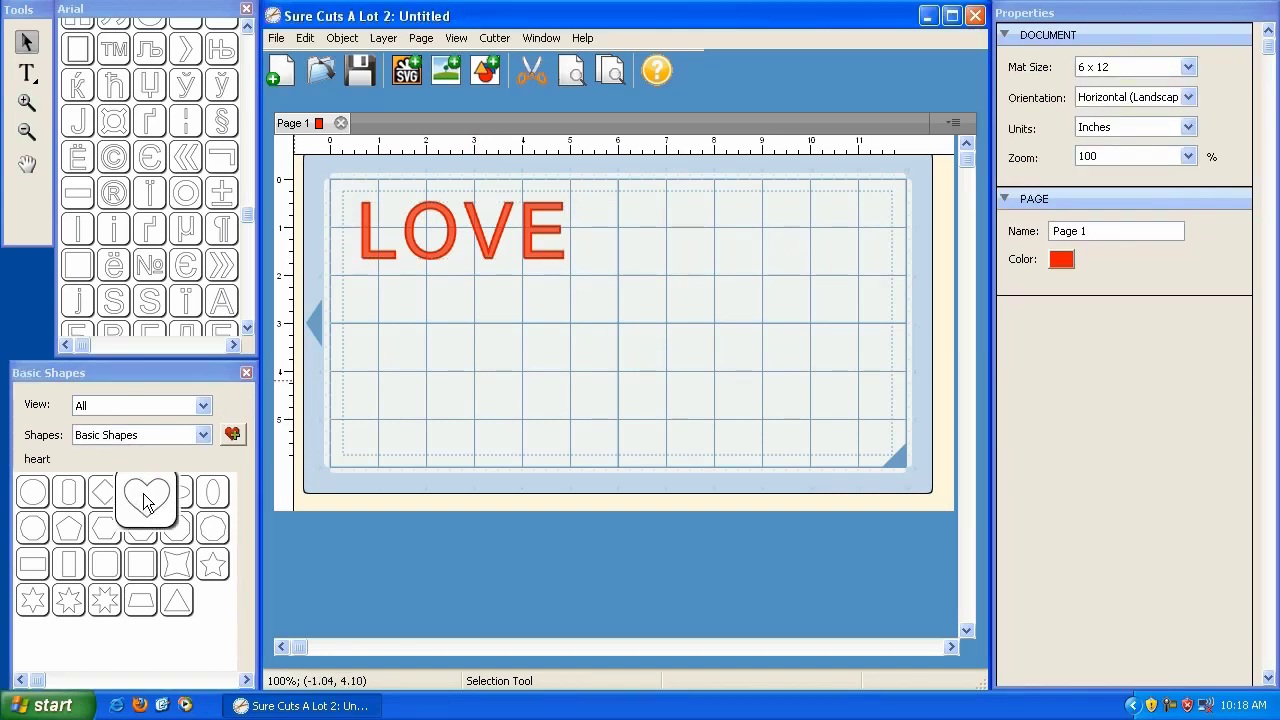
left_click_drag(143, 493, 532, 284)
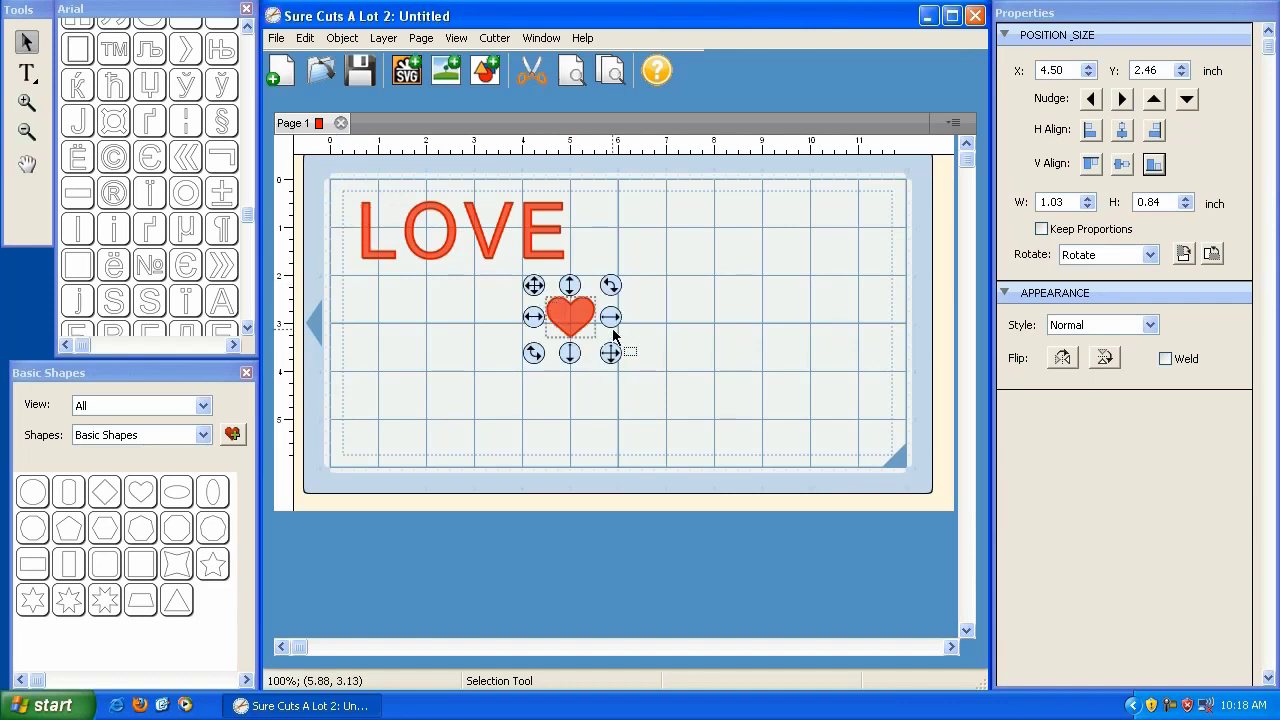
left_click_drag(612, 355, 815, 400)
left_click_drag(811, 285, 843, 362)
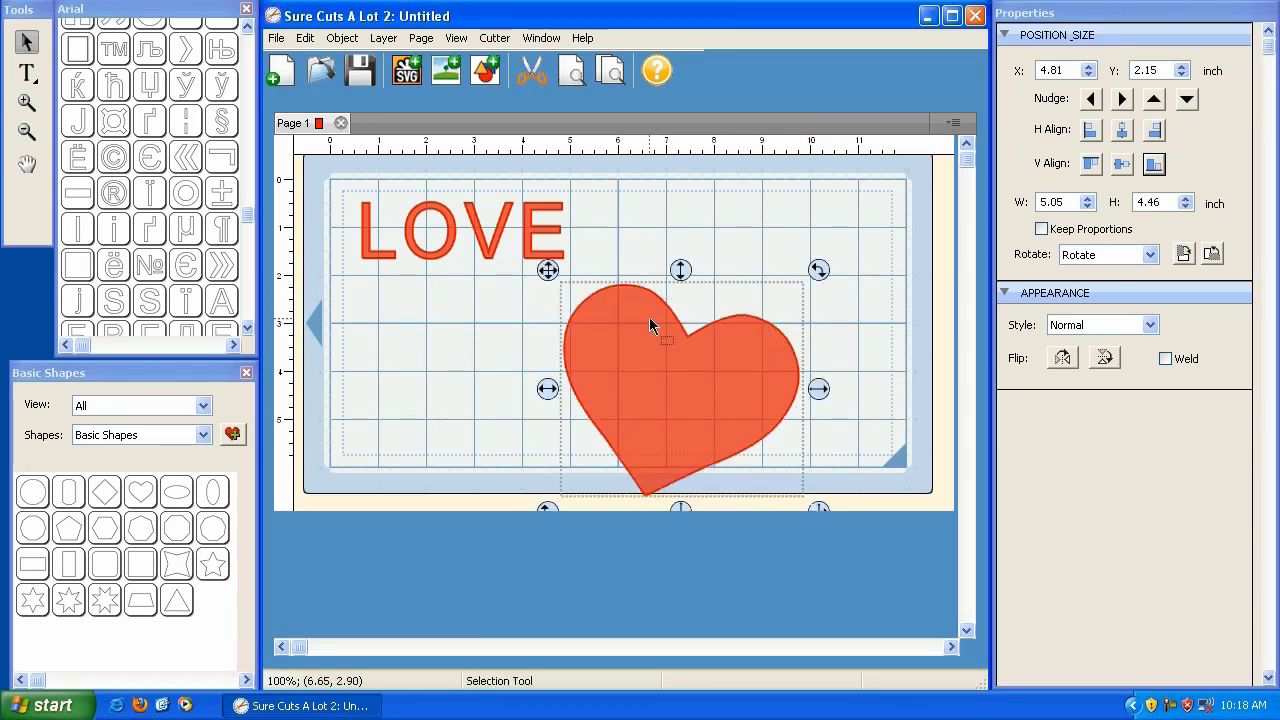
left_click_drag(553, 272, 605, 191)
Step: Fit the LOVE text inside the heart, tilted to match it, at about 3.38 by 1.52 inches and X 6.87, Y 1.72
left_click(490, 238)
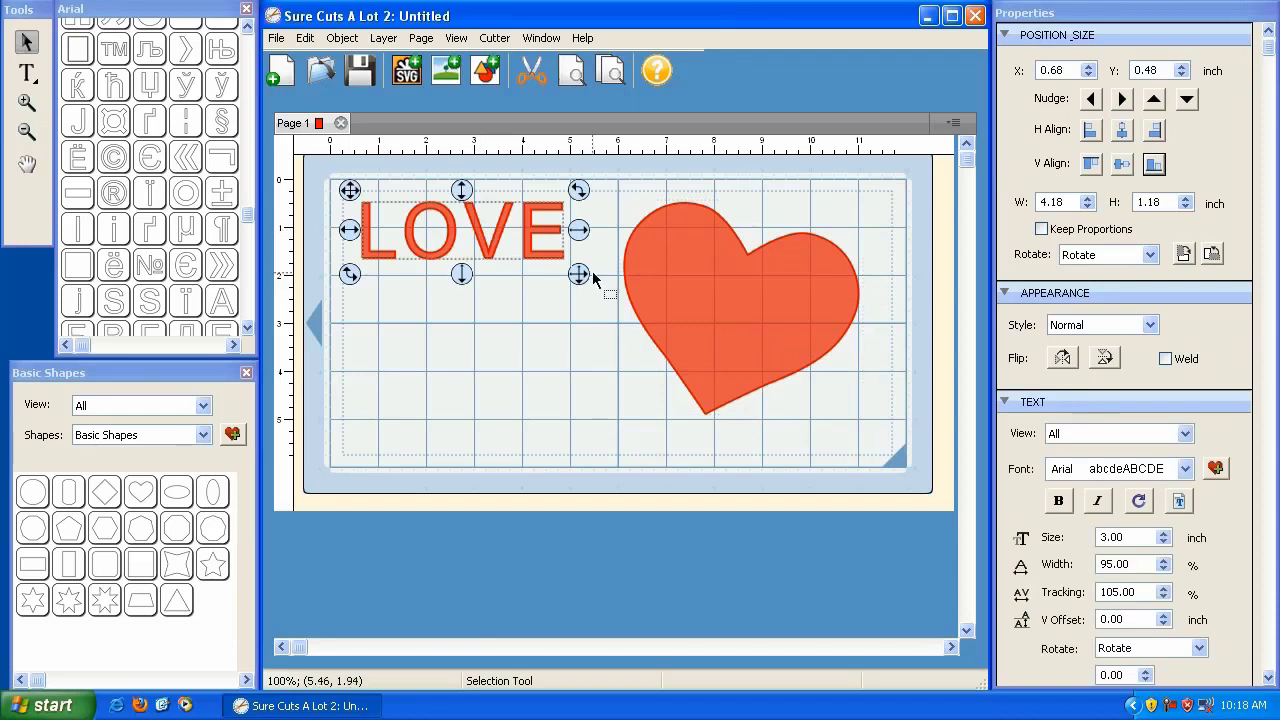
left_click_drag(580, 276, 500, 240)
left_click_drag(350, 191, 652, 269)
left_click_drag(840, 264, 843, 296)
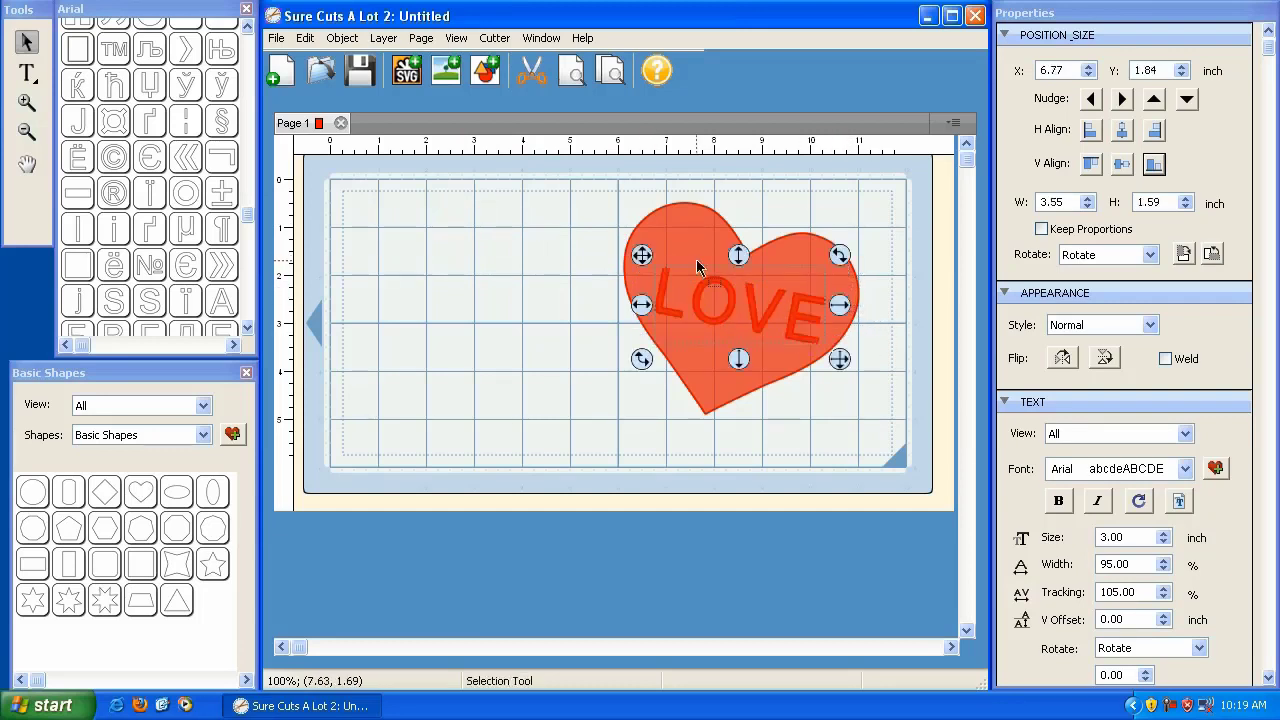
left_click_drag(642, 257, 641, 251)
left_click_drag(846, 354, 829, 341)
mouse_move(651, 266)
left_mouse_down()
mouse_move(640, 246)
mouse_move(651, 251)
left_mouse_up()
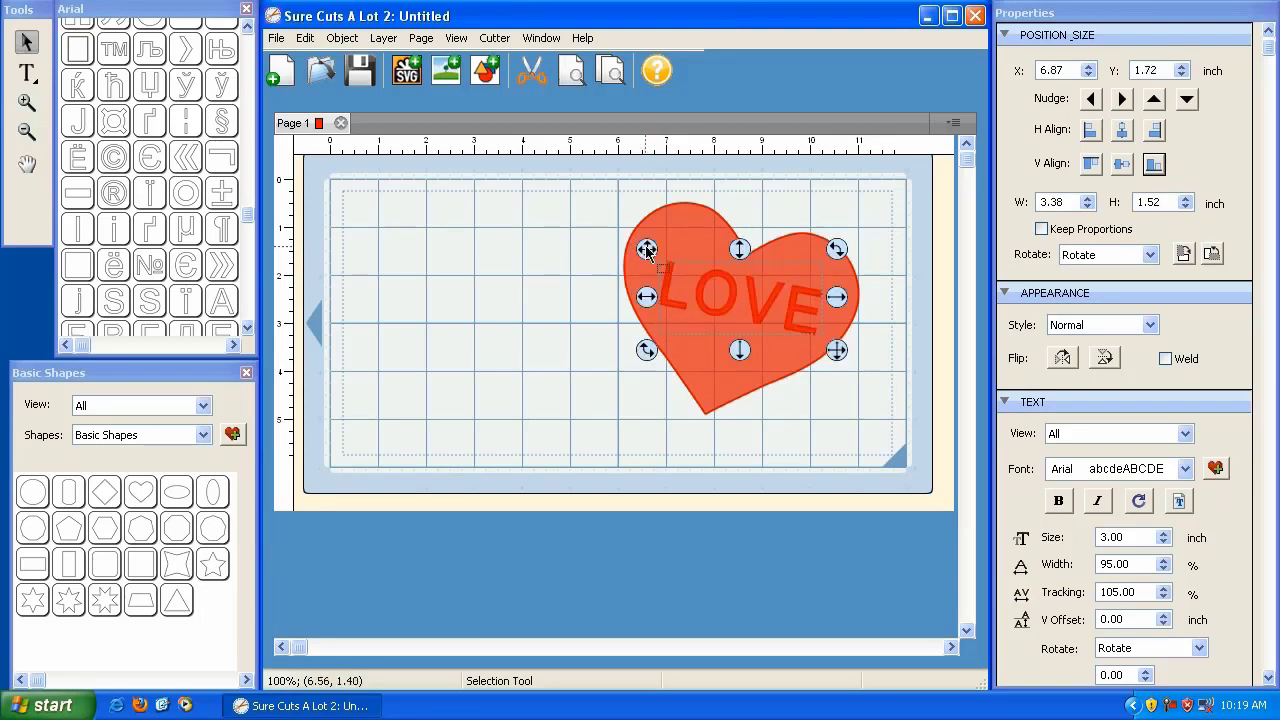
left_click(548, 257)
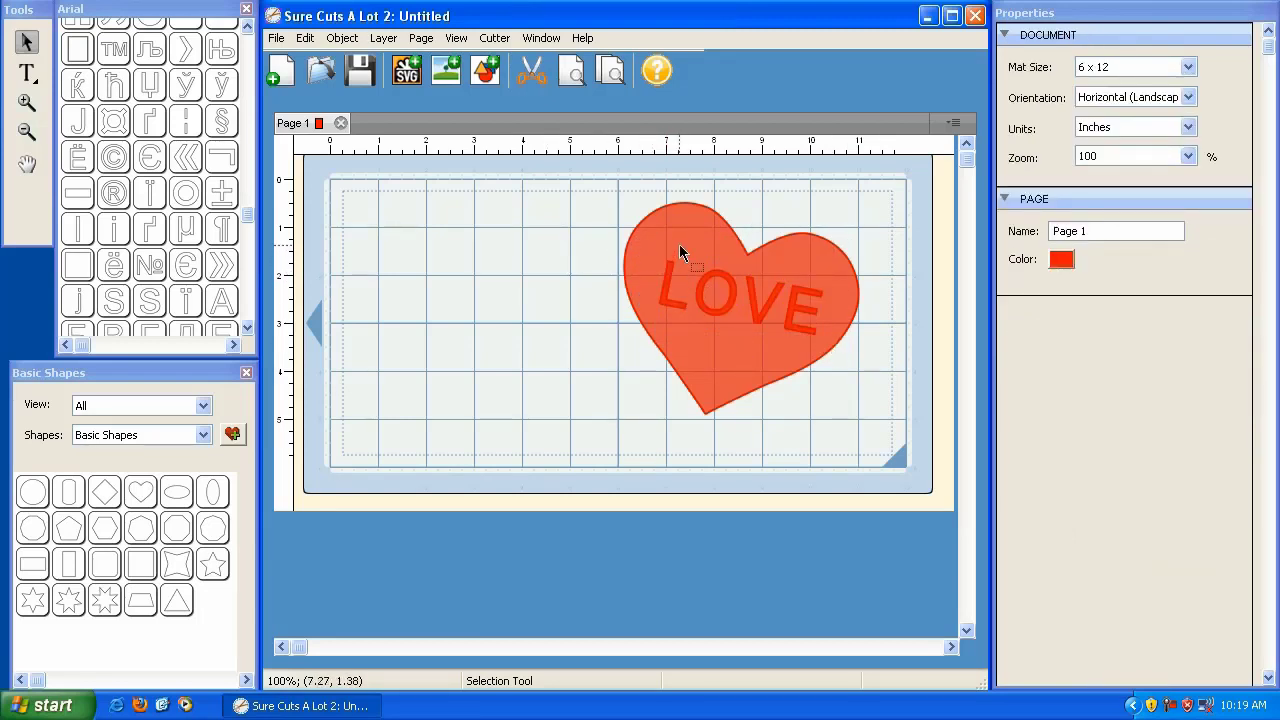
Step: Shift the heart slightly to the right behind the text, to about X 6.10, Y 0.44 inches, and deselect it
left_click(716, 292)
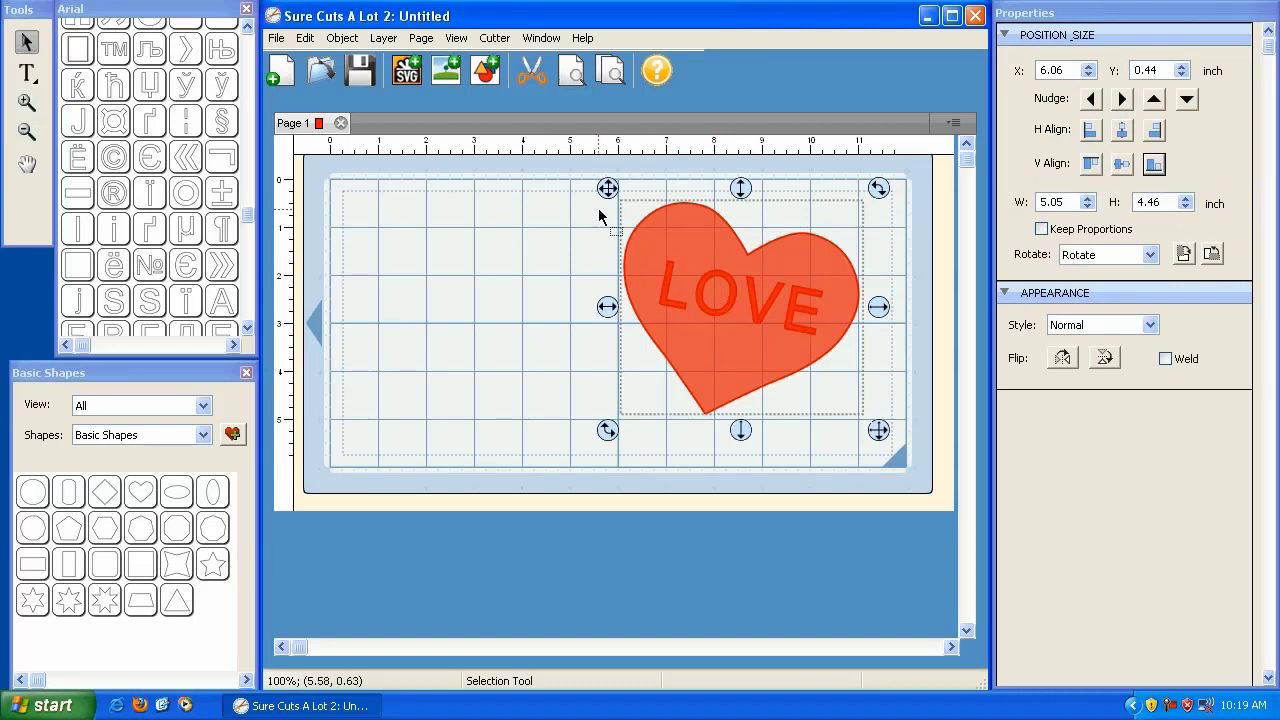
mouse_move(606, 187)
left_mouse_down()
mouse_move(575, 189)
mouse_move(623, 189)
mouse_move(609, 189)
left_mouse_up()
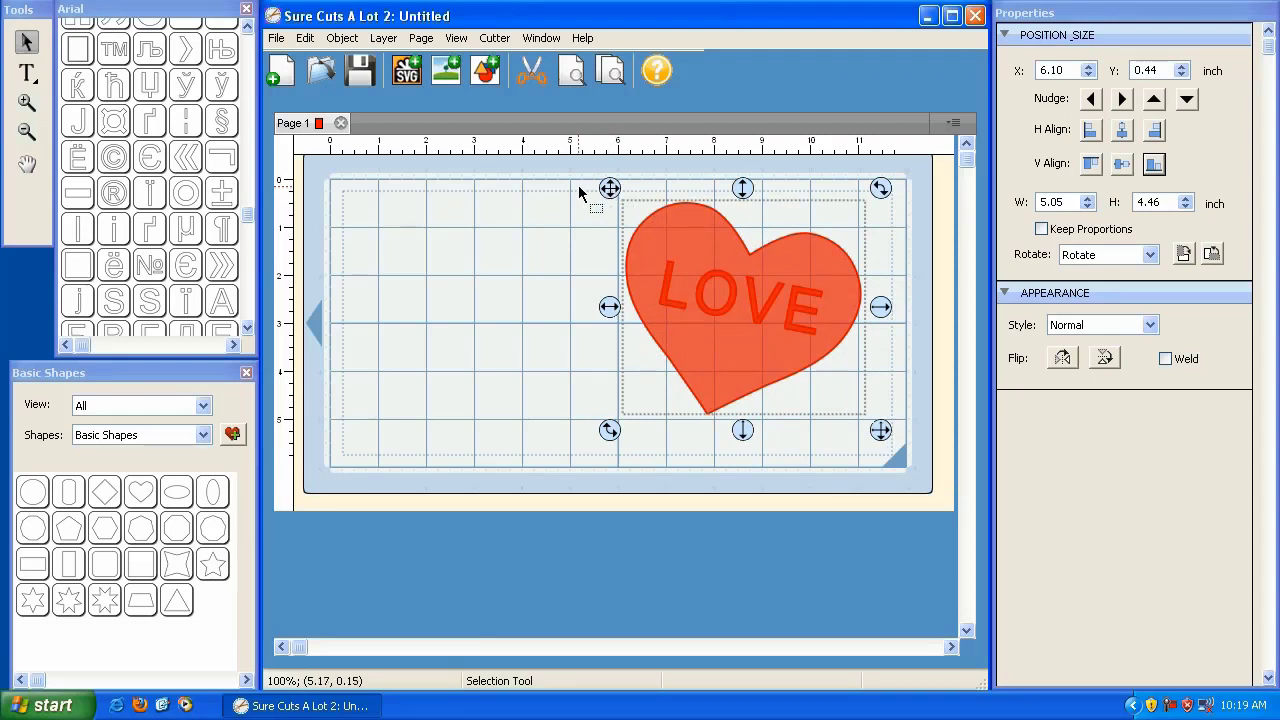
left_click(575, 186)
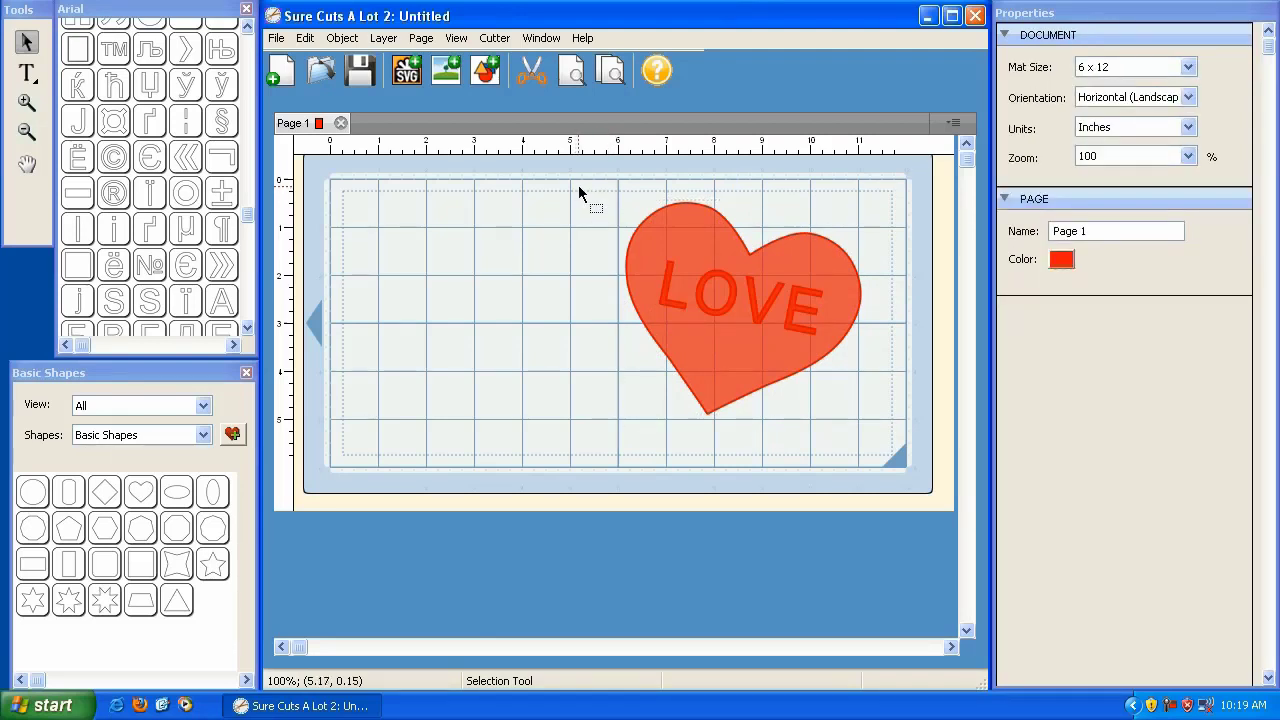
Step: Select the heart together with the LOVE text and group them
left_click_drag(581, 174, 892, 452)
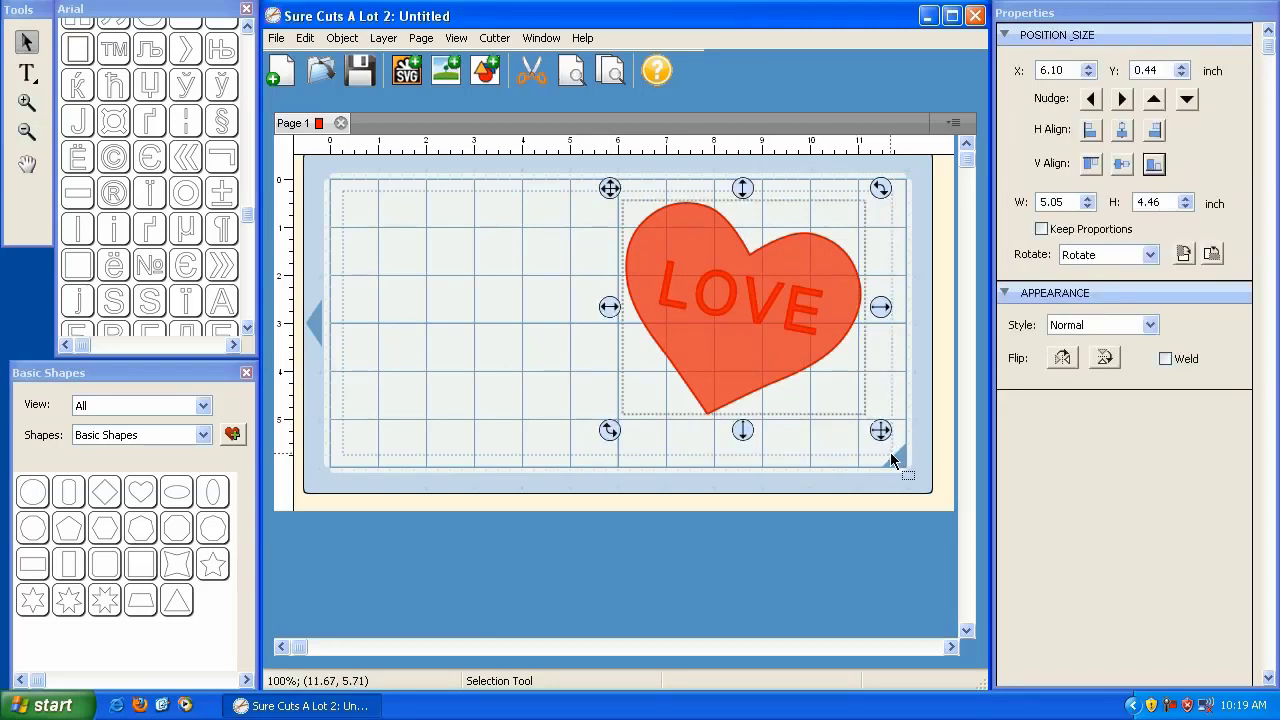
left_click(341, 38)
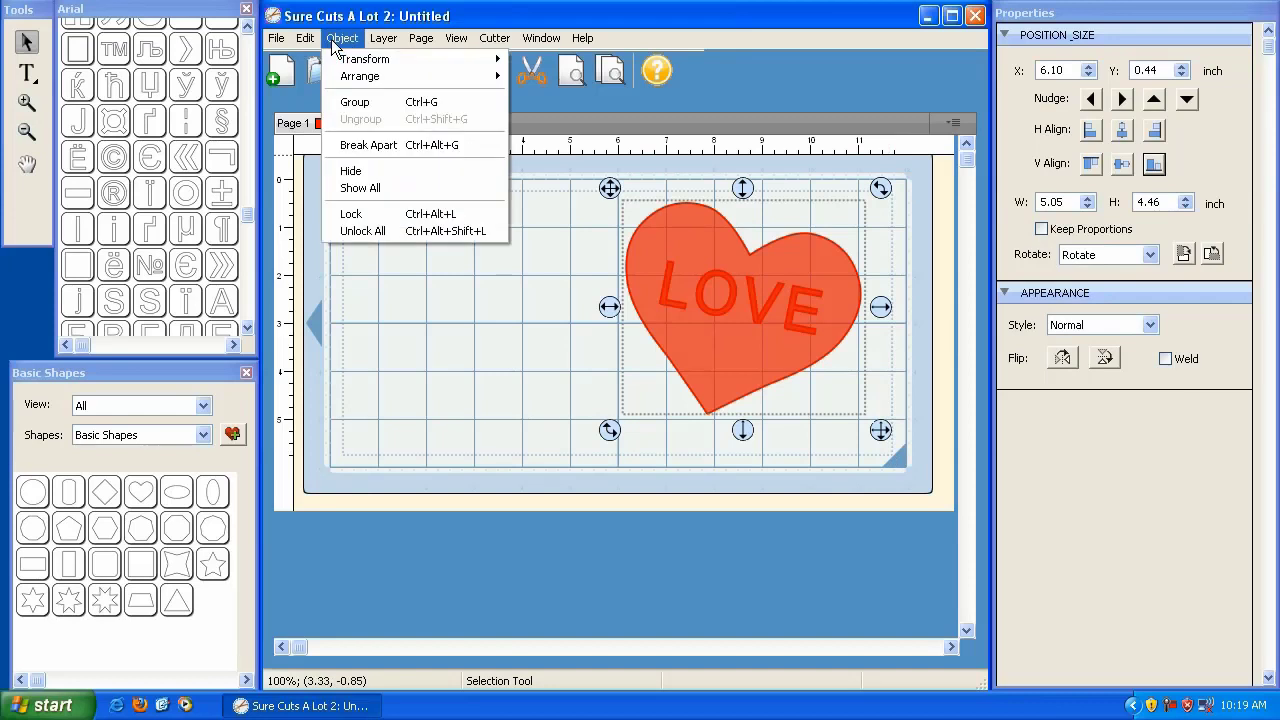
left_click(353, 103)
Step: Try moving the grouped heart and text, undo it, and place the group at about X 4.08, Y 0.59 inches
left_click_drag(609, 188, 477, 189)
key("ctrl+z")
left_click(402, 272)
left_click(662, 254)
left_click_drag(587, 196, 512, 195)
left_click(809, 228)
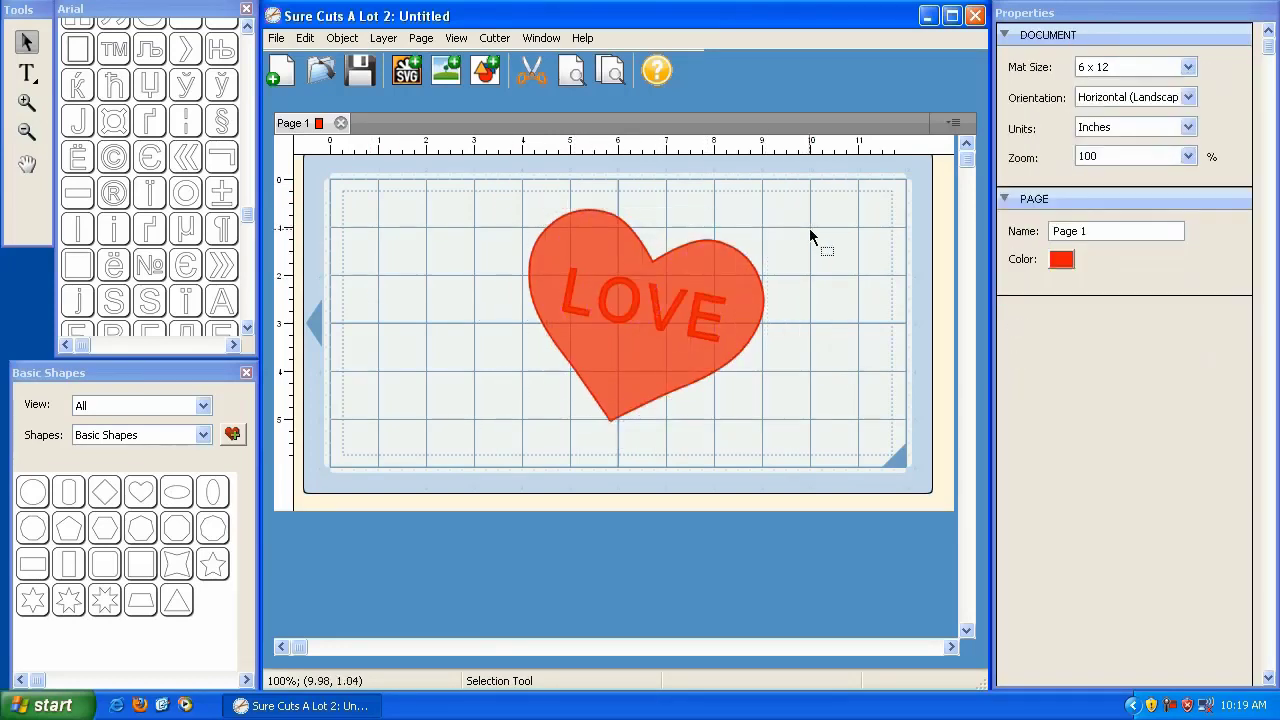
Step: Preview the cut outlines of the grouped heart and text, leave the preview and show it again
left_click(674, 257)
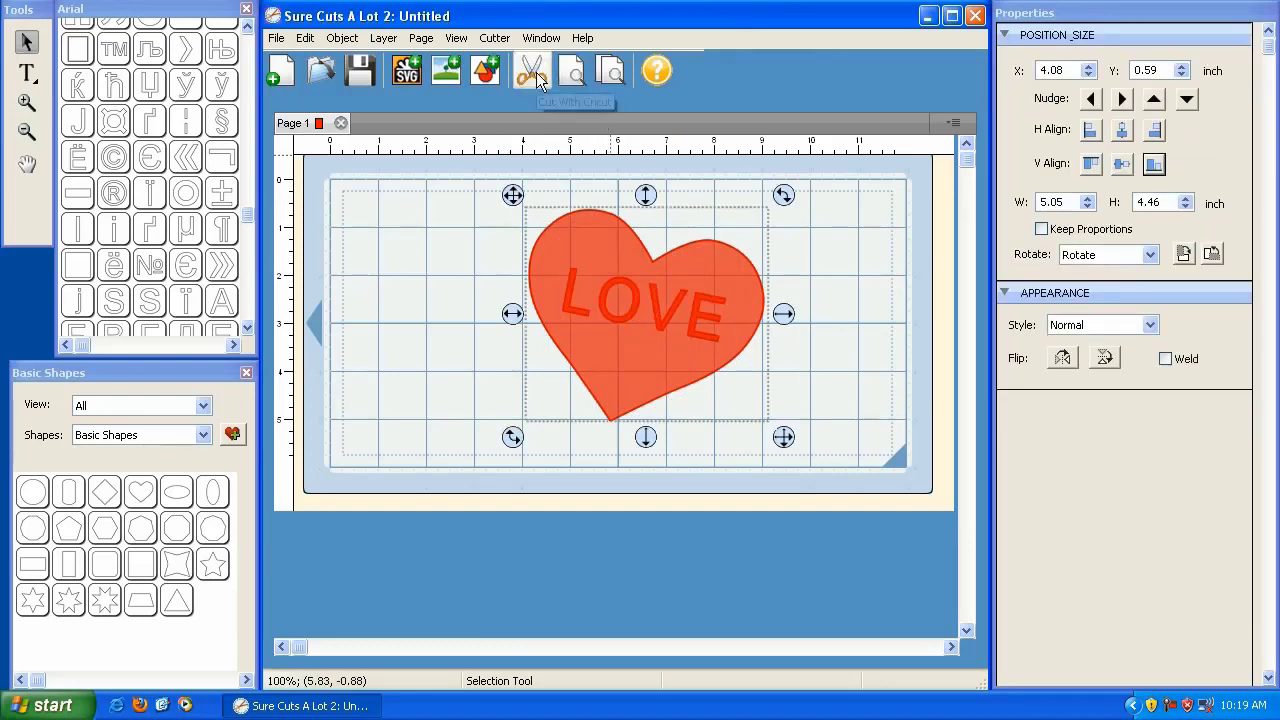
left_click(570, 72)
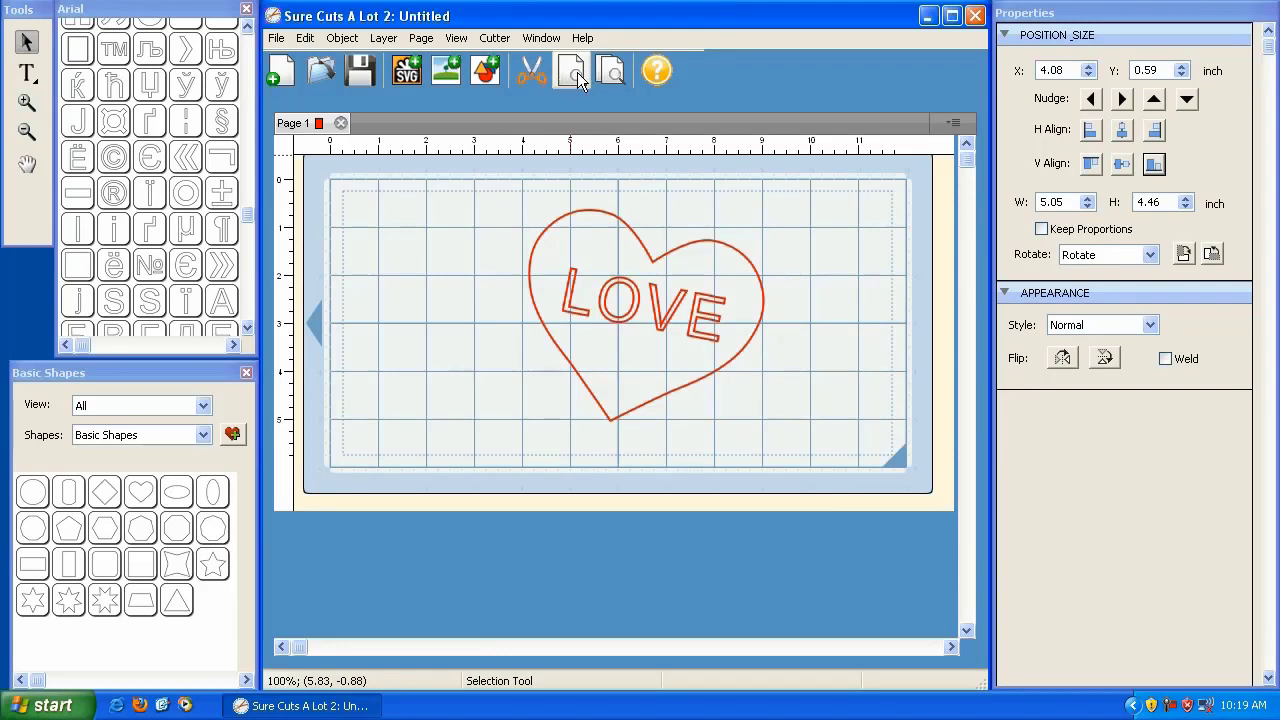
left_click(758, 225)
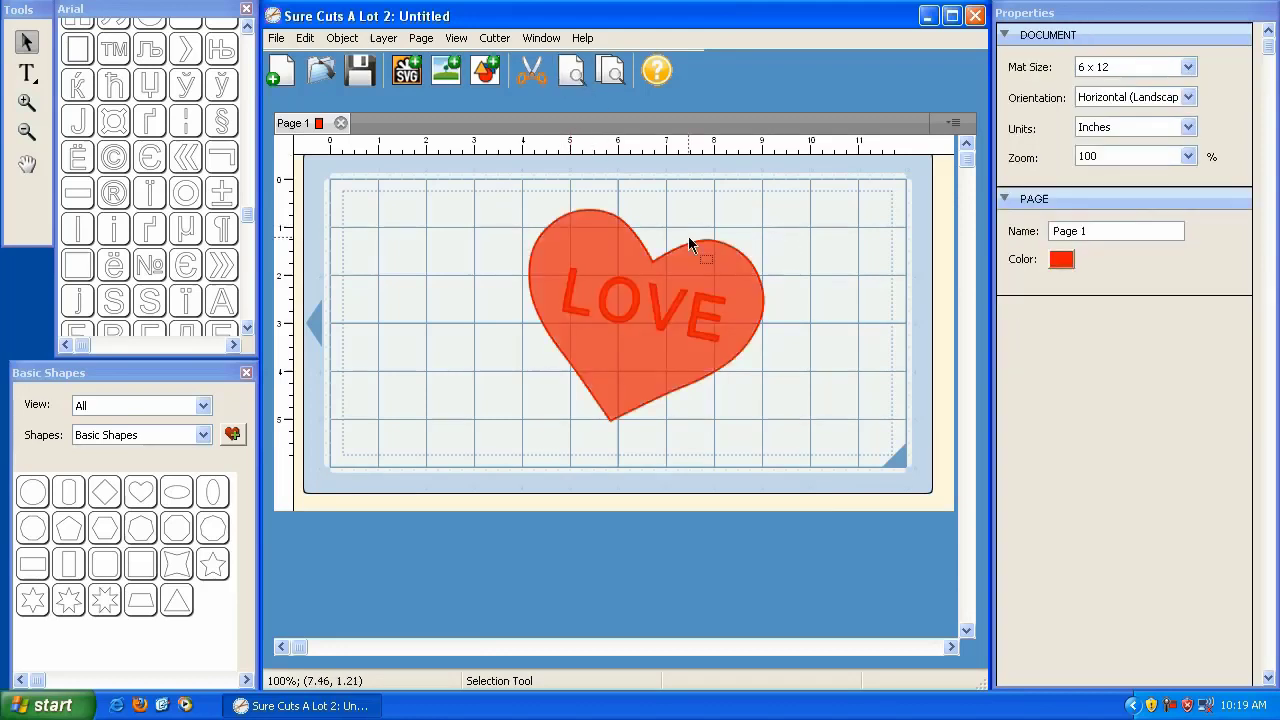
left_click(583, 239)
left_click(568, 84)
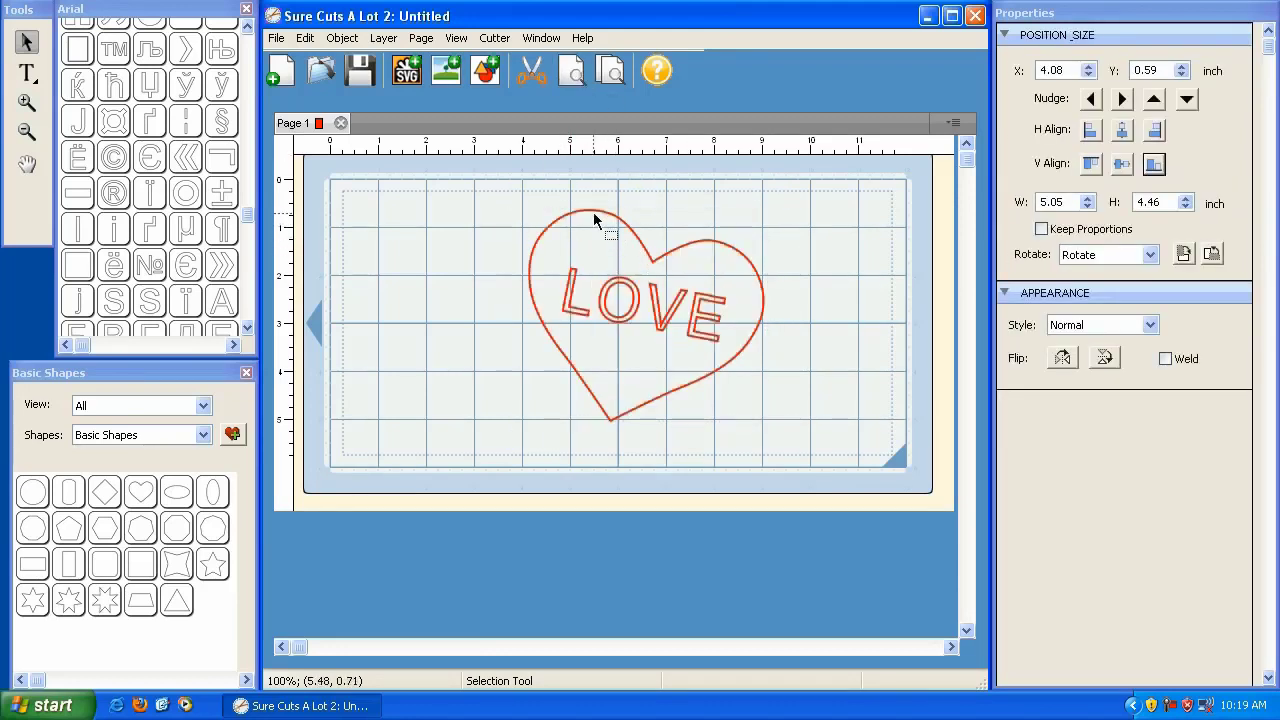